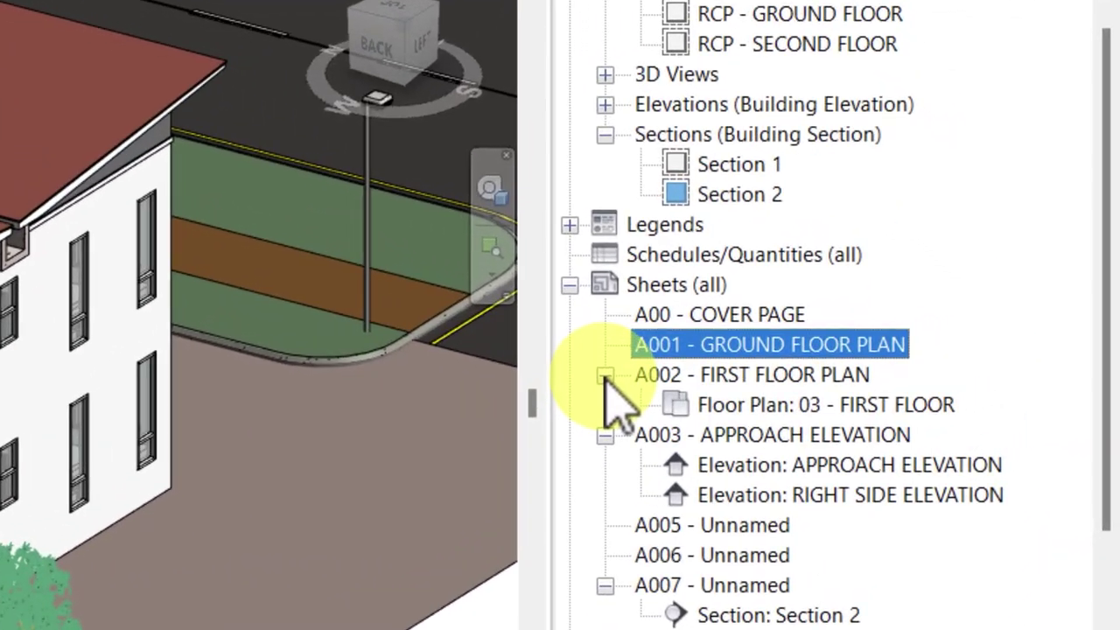
# Step: Open the A001 - GROUND FLOOR PLAN sheet from the project's sheet list
pyautogui.click(900, 340)
pyautogui.click(900, 340)
pyautogui.scroll(5, 623, 407)
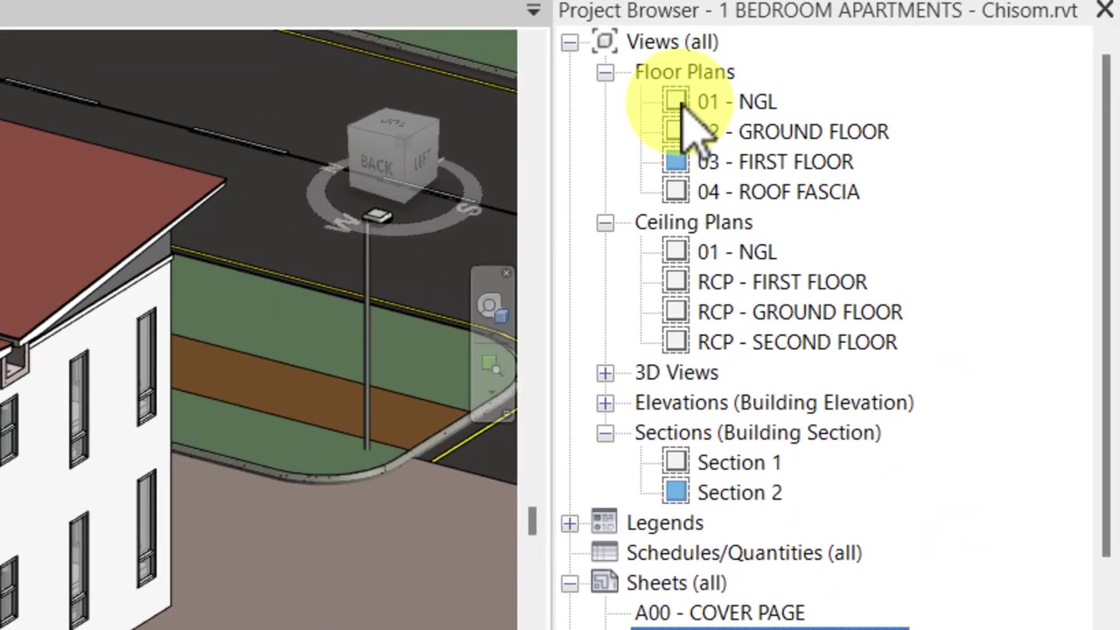
pyautogui.scroll(-2, 683, 110)
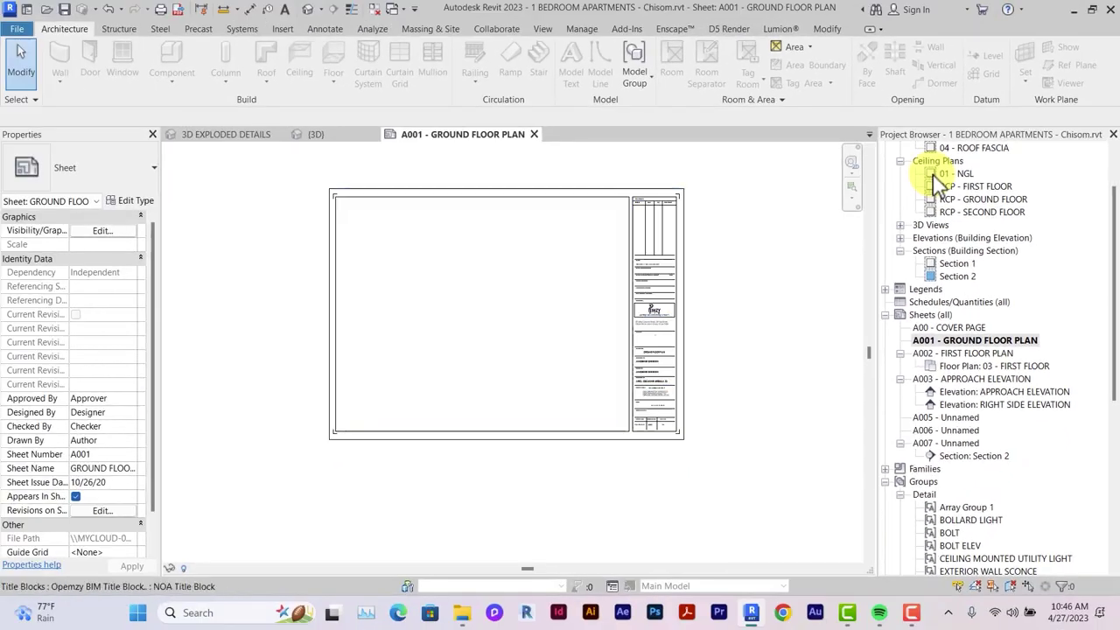
# Step: Rename sheet A001 as GROUND FLOOR PLAN- DIMENSION, keeping the number A001
pyautogui.rightClick(971, 340)
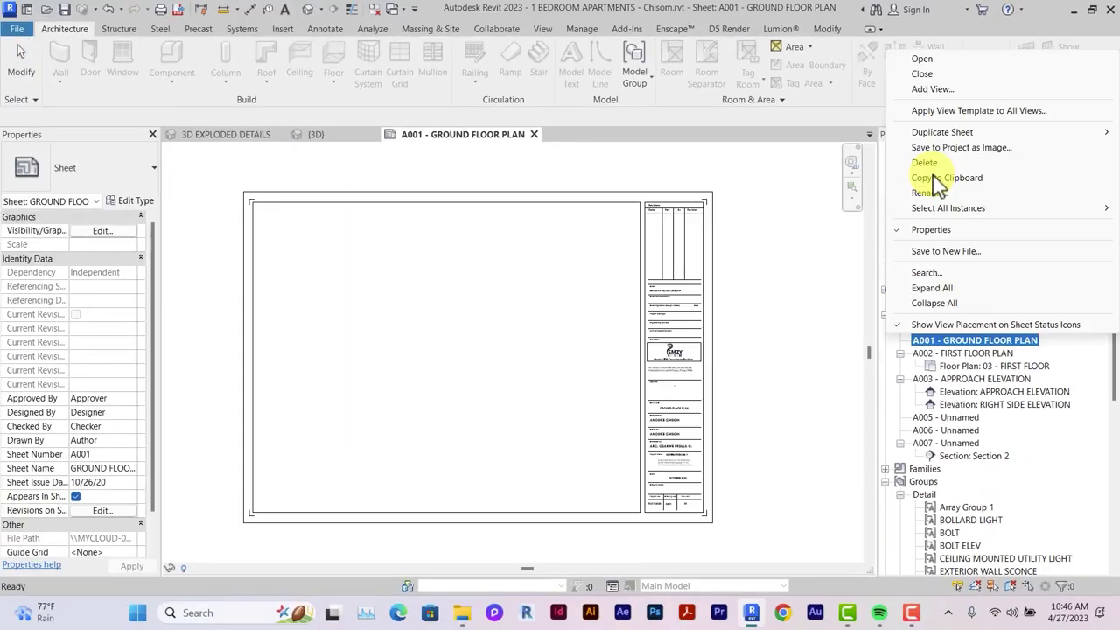
pyautogui.click(949, 419)
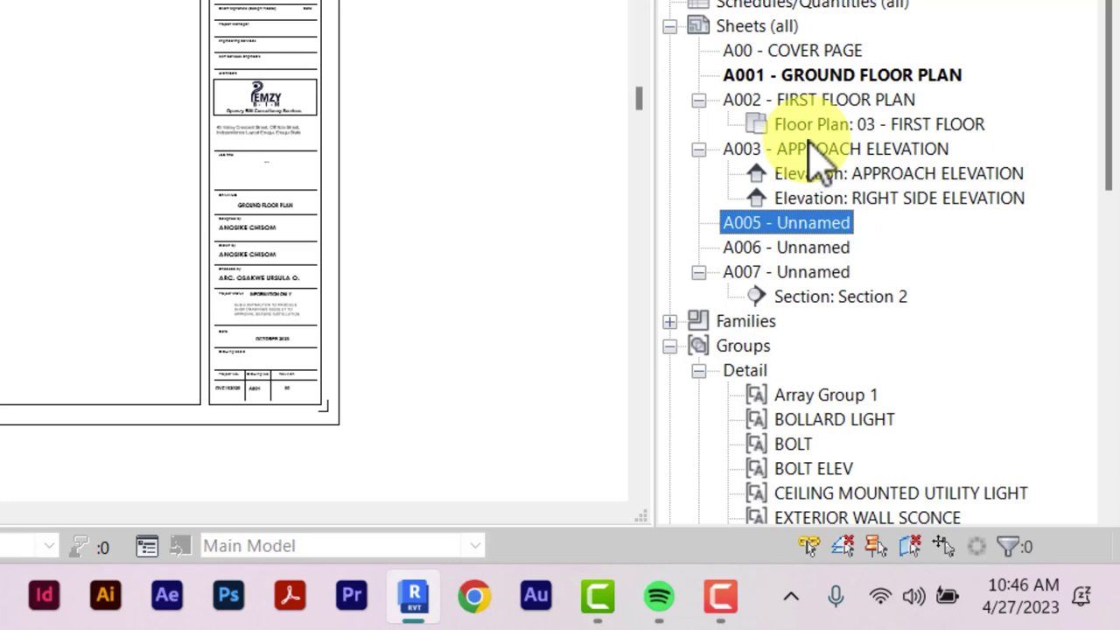
pyautogui.click(875, 75)
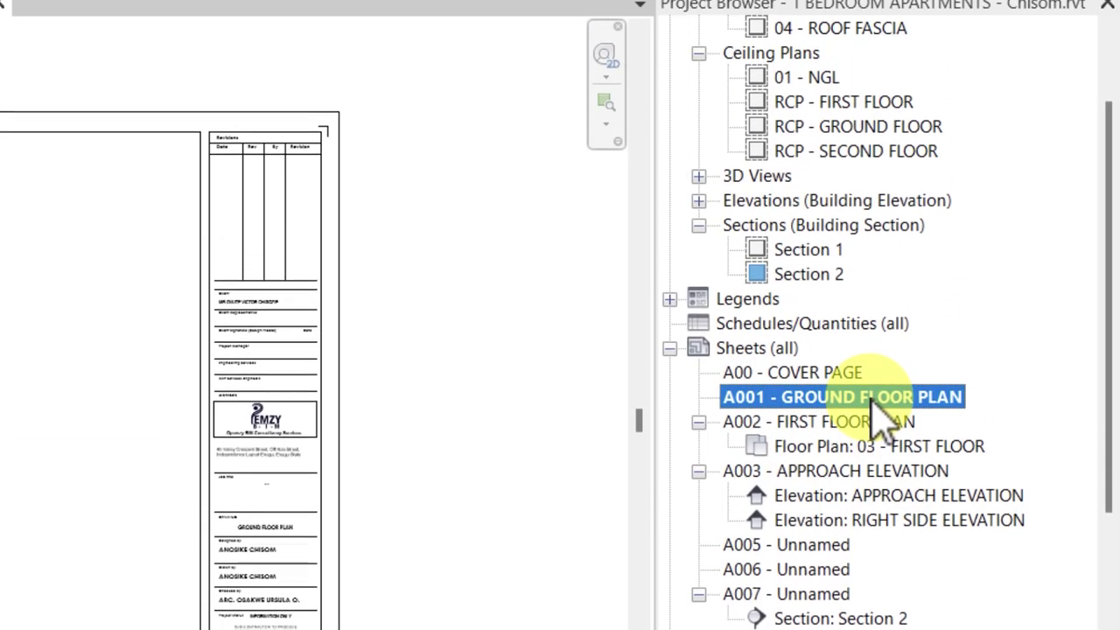
pyautogui.rightClick(875, 74)
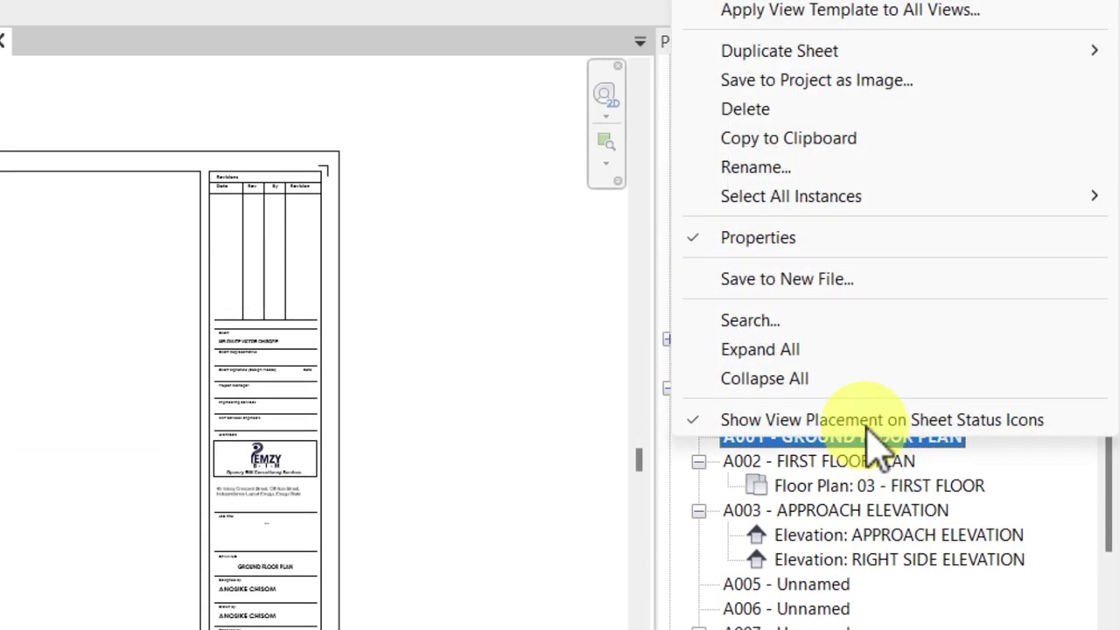
pyautogui.click(761, 168)
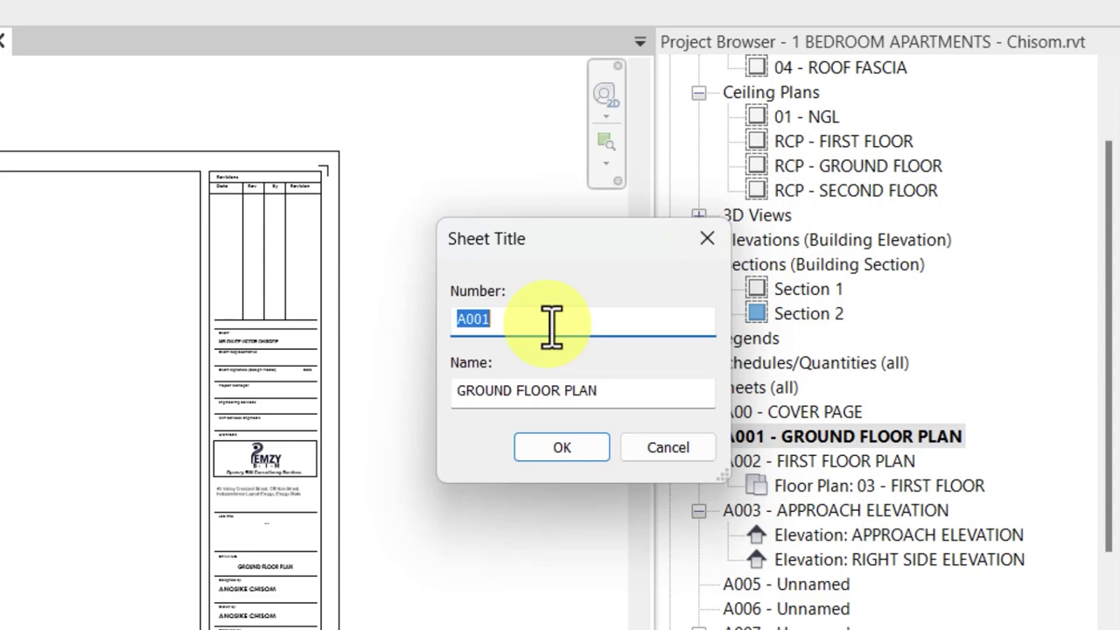
pyautogui.click(615, 391)
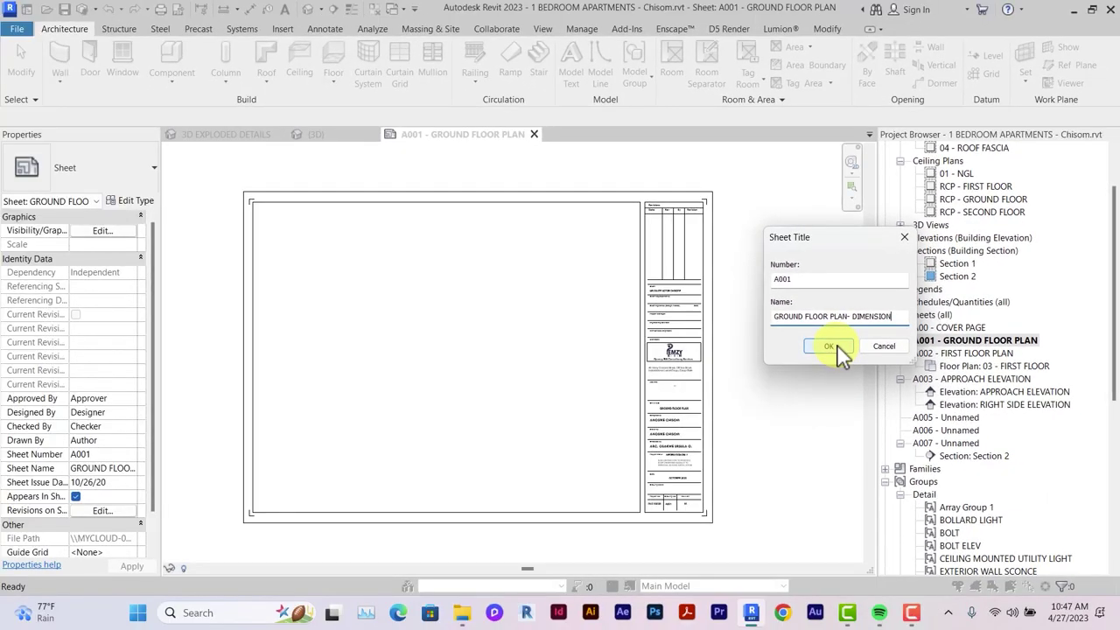
pyautogui.click(830, 348)
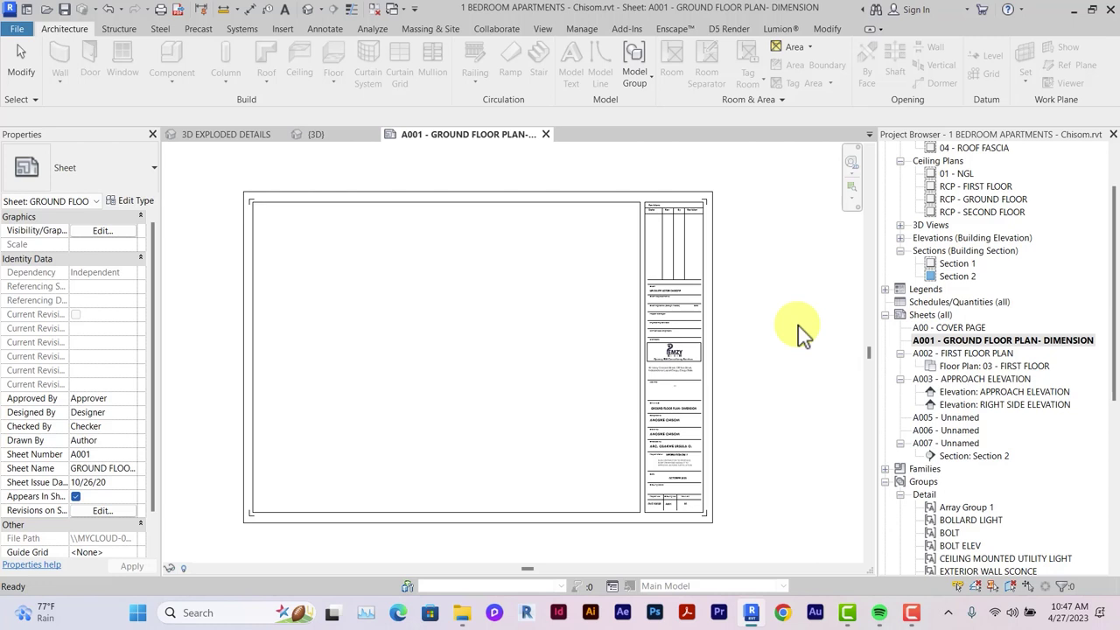
# Step: Place the 02 - GROUND FLOOR plan view on sheet A001 and activate it for editing
pyautogui.scroll(2, 956, 335)
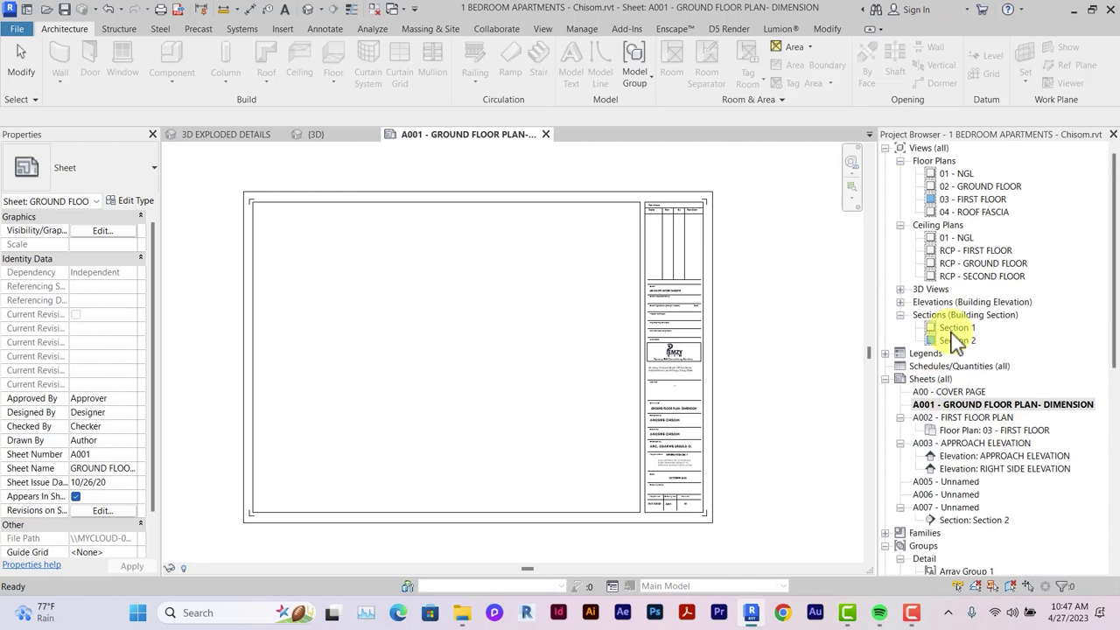
pyautogui.click(974, 186)
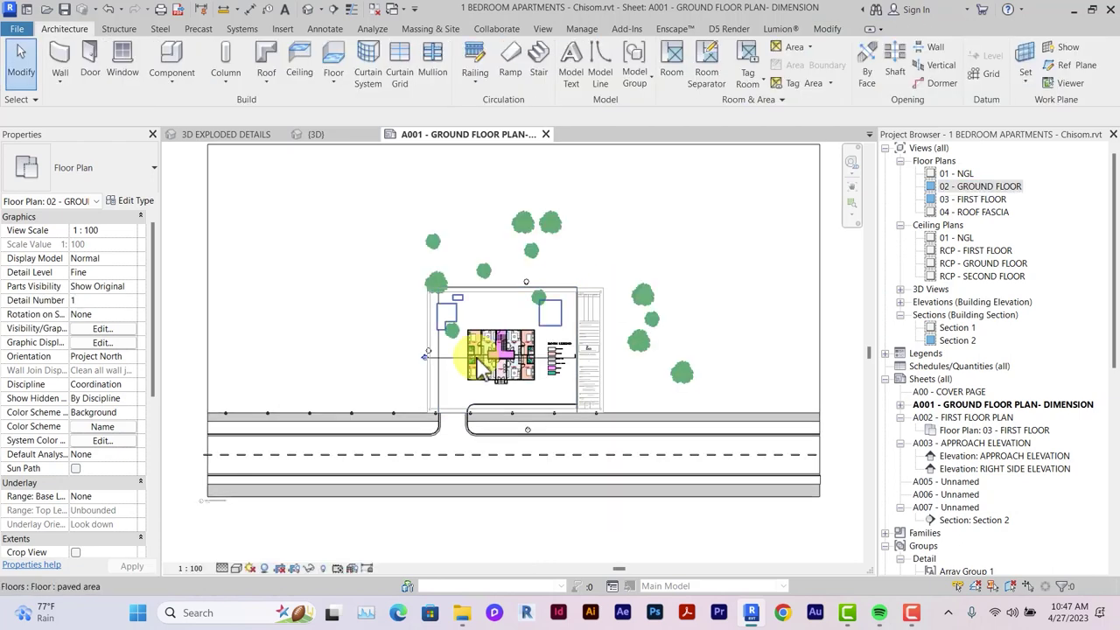
pyautogui.scroll(2, 534, 332)
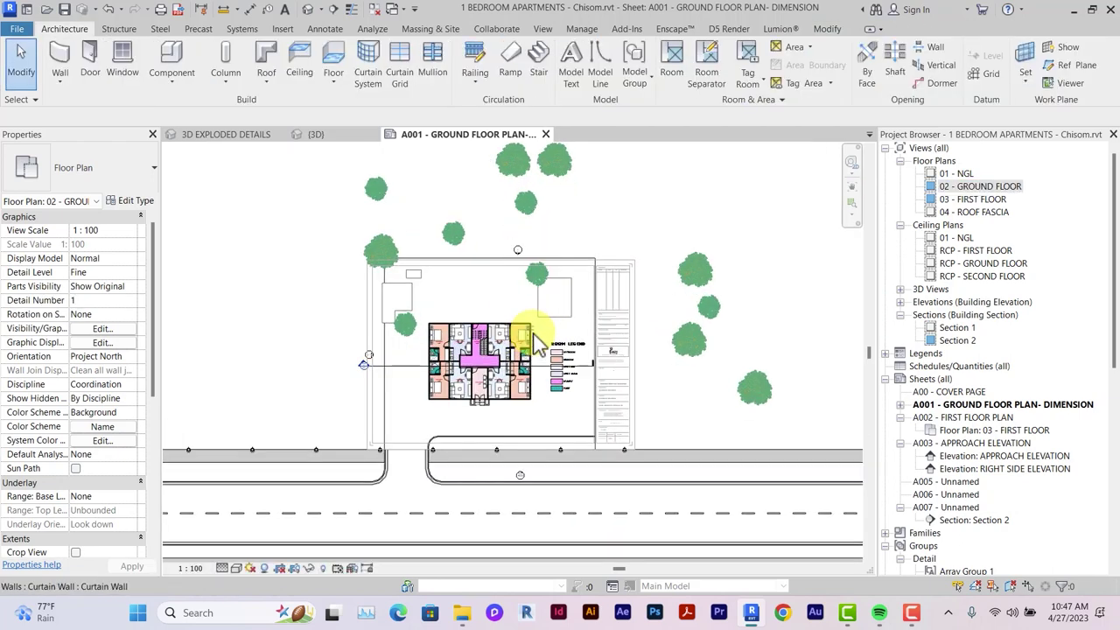
# Step: Turn on shadows and cropping for the ground floor view, with its crop region shown
pyautogui.click(280, 569)
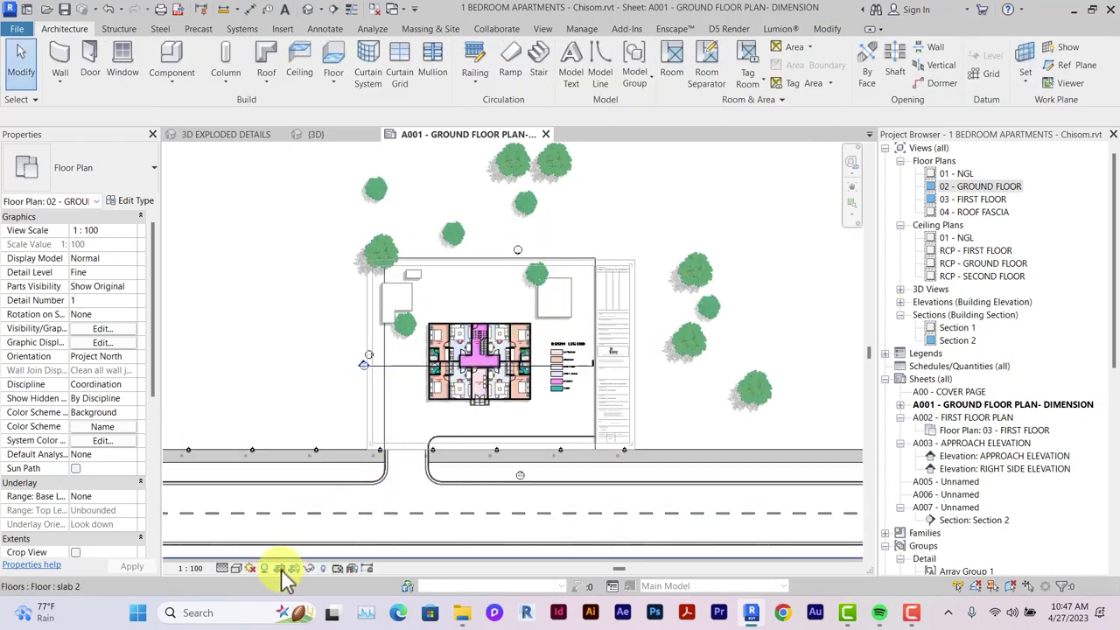
pyautogui.click(281, 569)
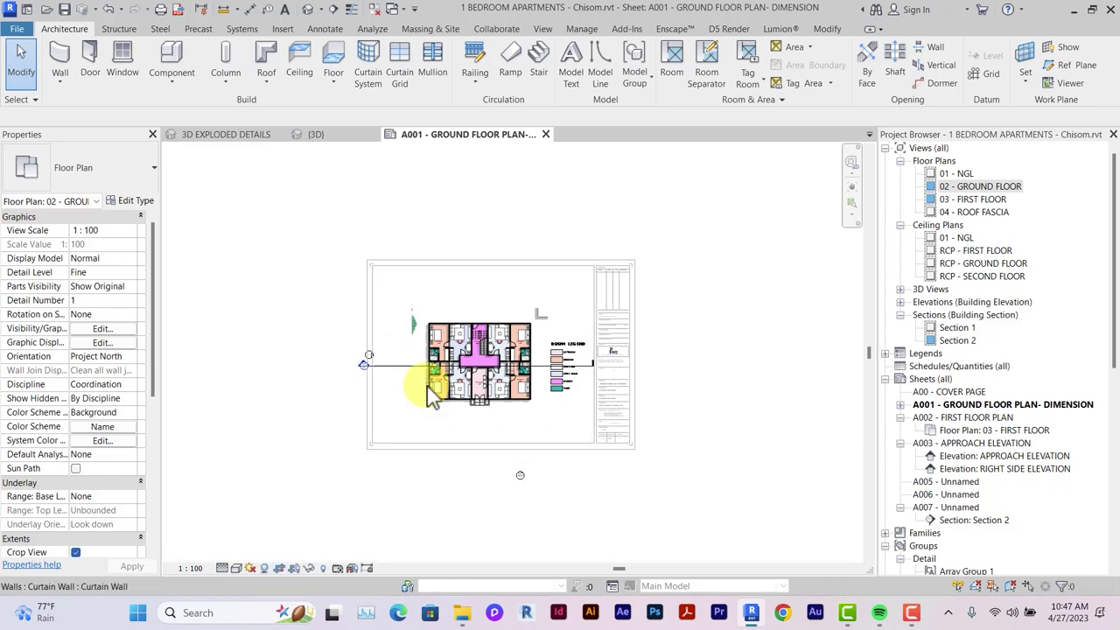
pyautogui.scroll(-2, 426, 386)
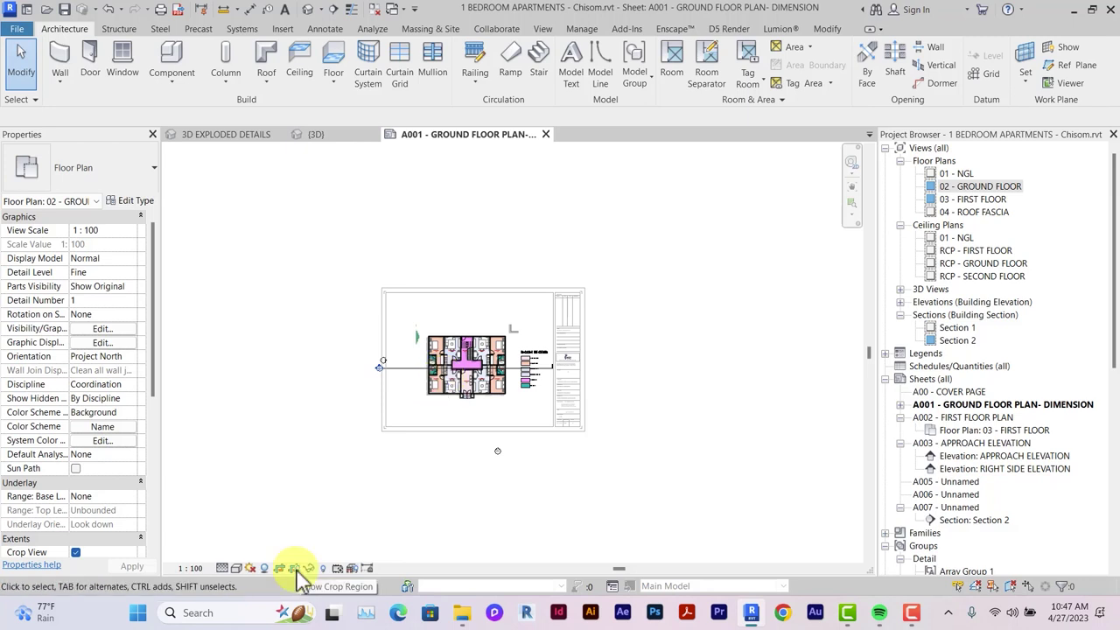
pyautogui.scroll(4, 441, 333)
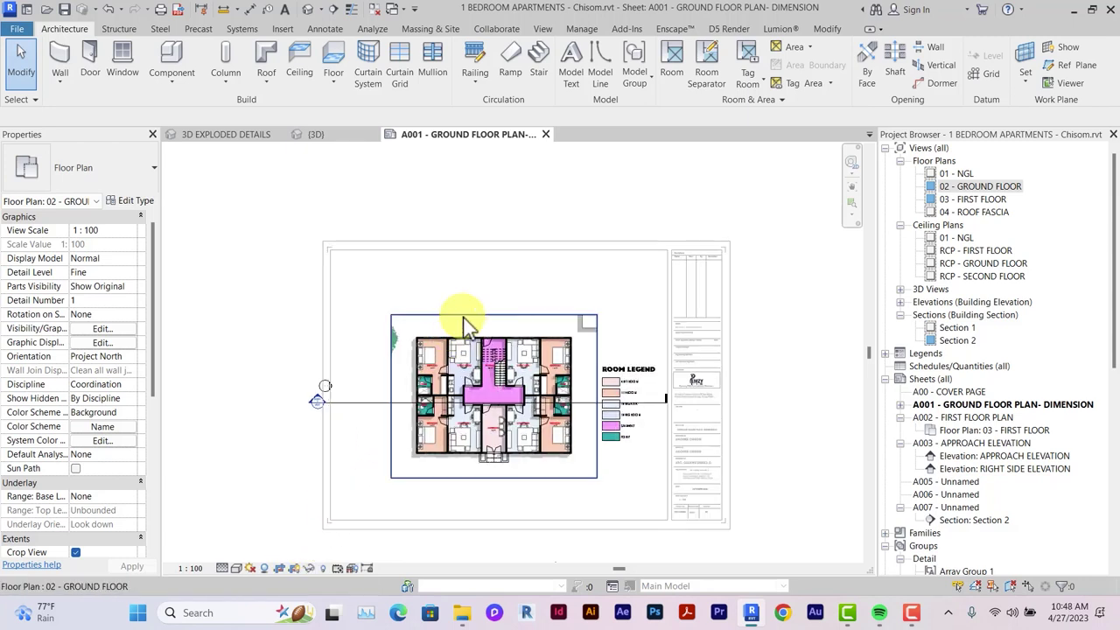
# Step: Tighten the crop region around the building's outline and start editing its boundary profile with the Line tool
pyautogui.click(463, 323)
pyautogui.scroll(2, 595, 393)
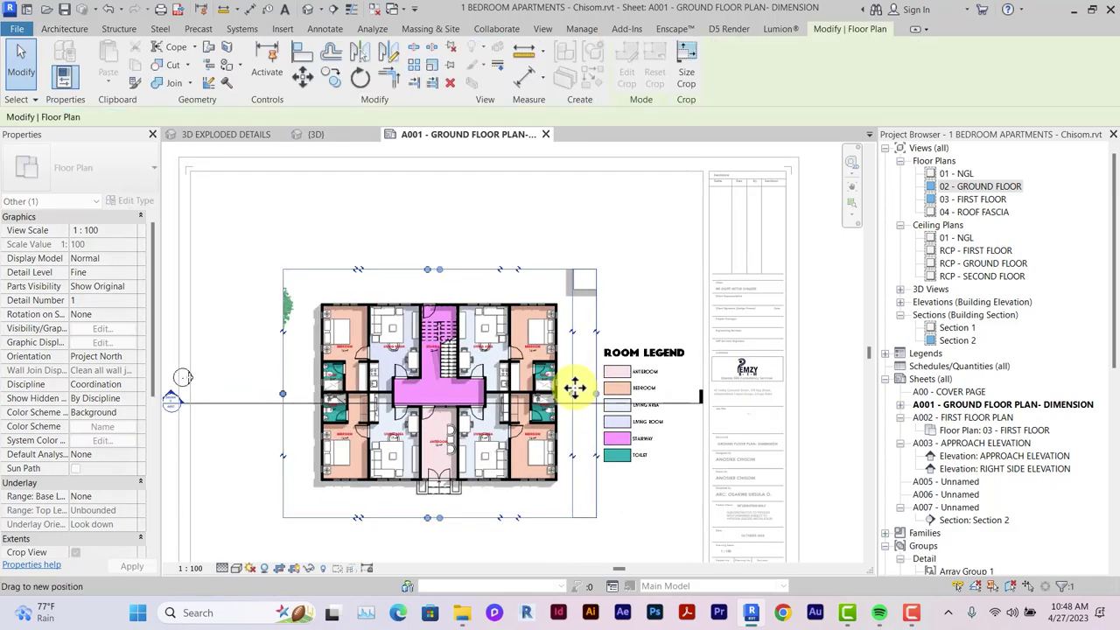
pyautogui.moveTo(575, 388); pyautogui.dragTo(570, 385)
pyautogui.moveTo(425, 270); pyautogui.dragTo(429, 285)
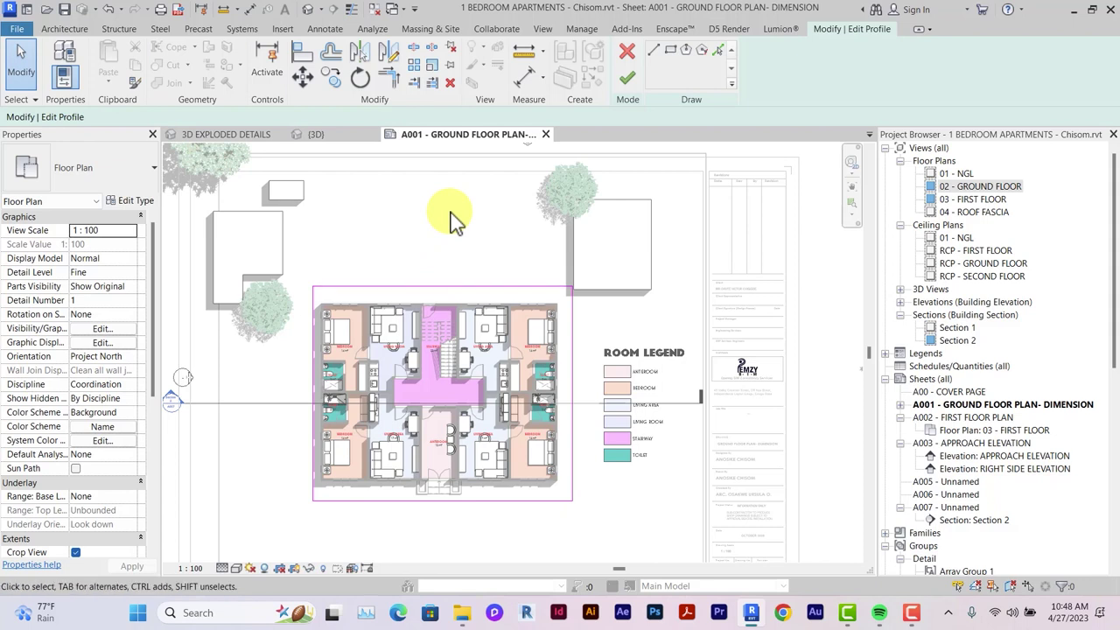
pyautogui.click(655, 53)
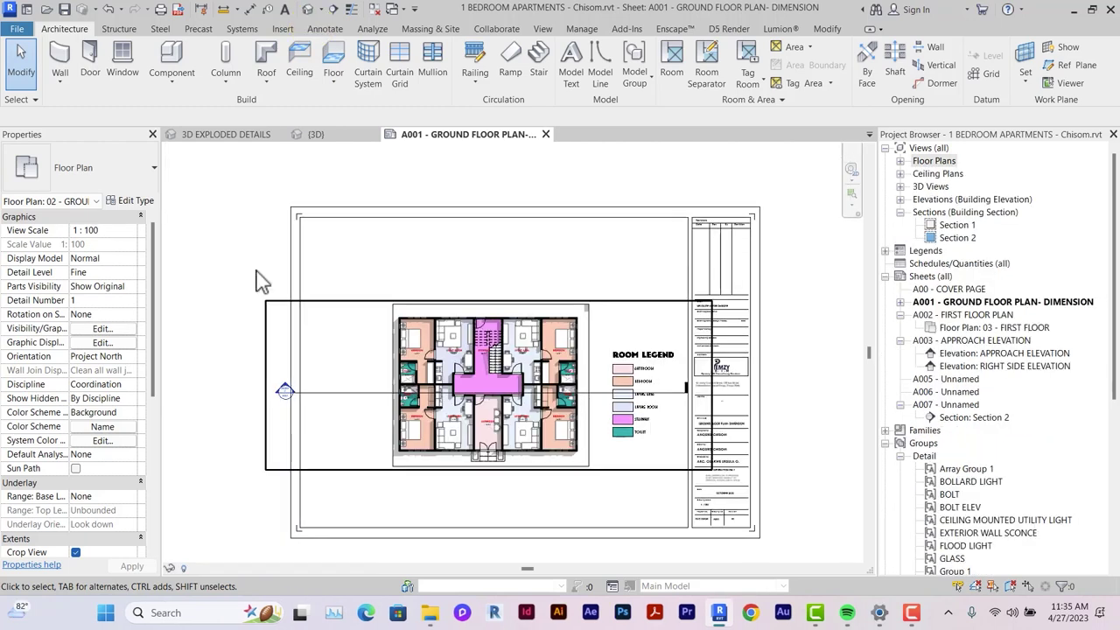
# Step: Reactivate the ground floor view on the sheet and set its room color scheme to (none)
pyautogui.doubleClick(260, 280)
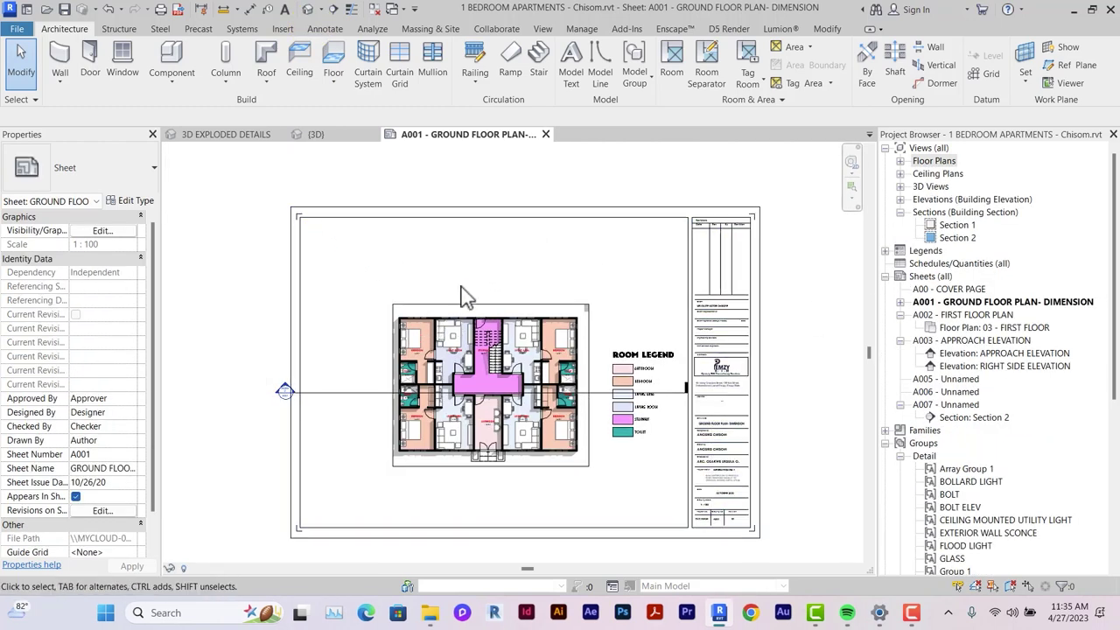
pyautogui.doubleClick(477, 313)
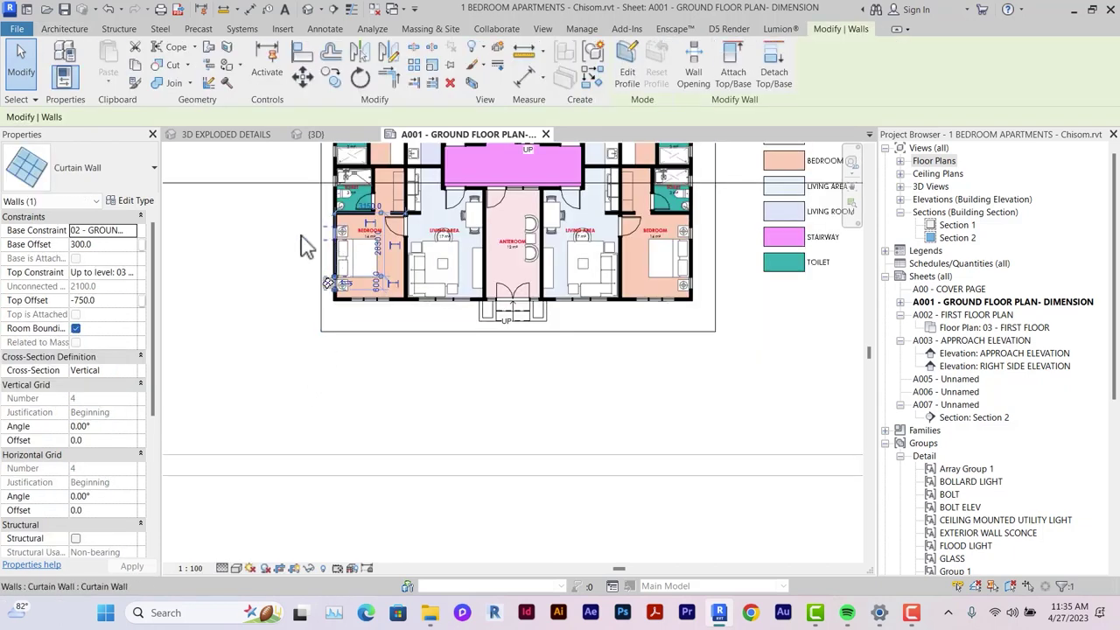
pyautogui.scroll(-3, 280, 376)
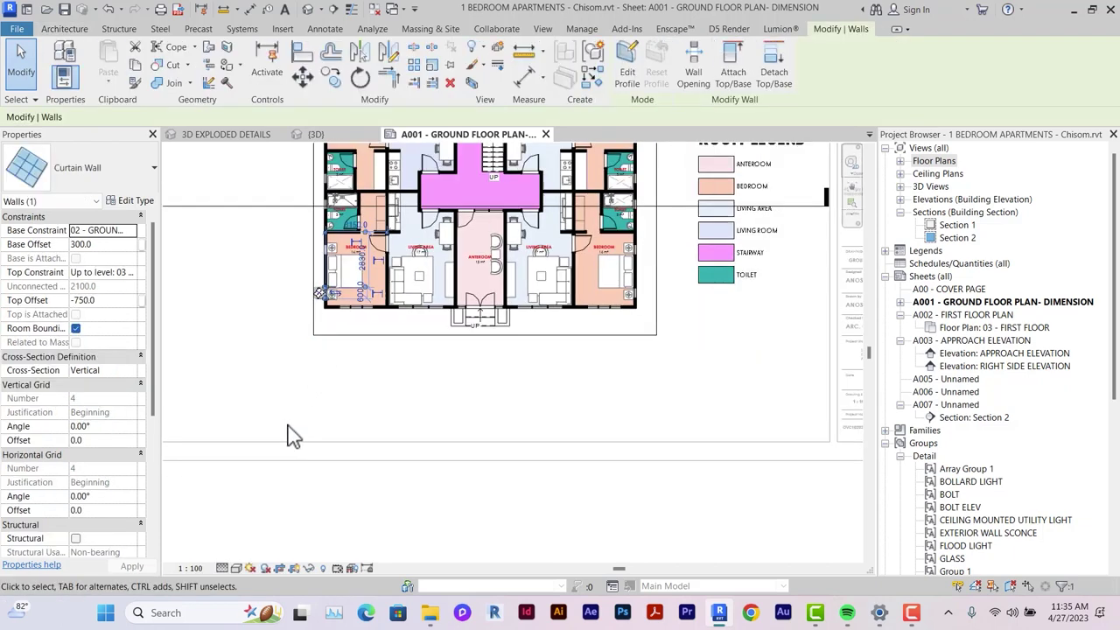
pyautogui.click(268, 320)
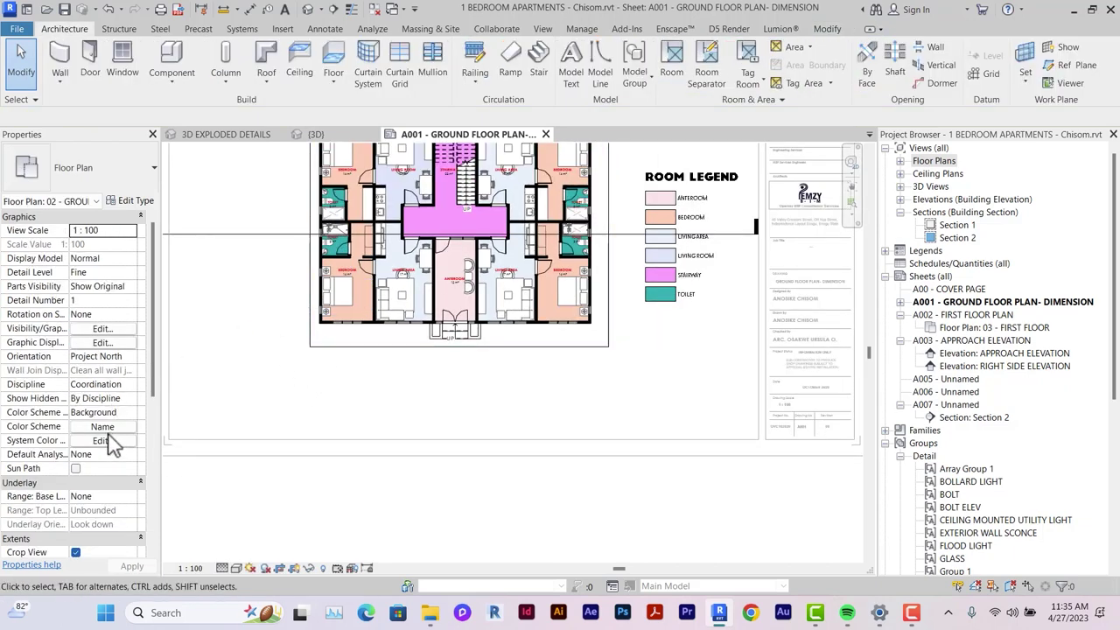
pyautogui.click(101, 426)
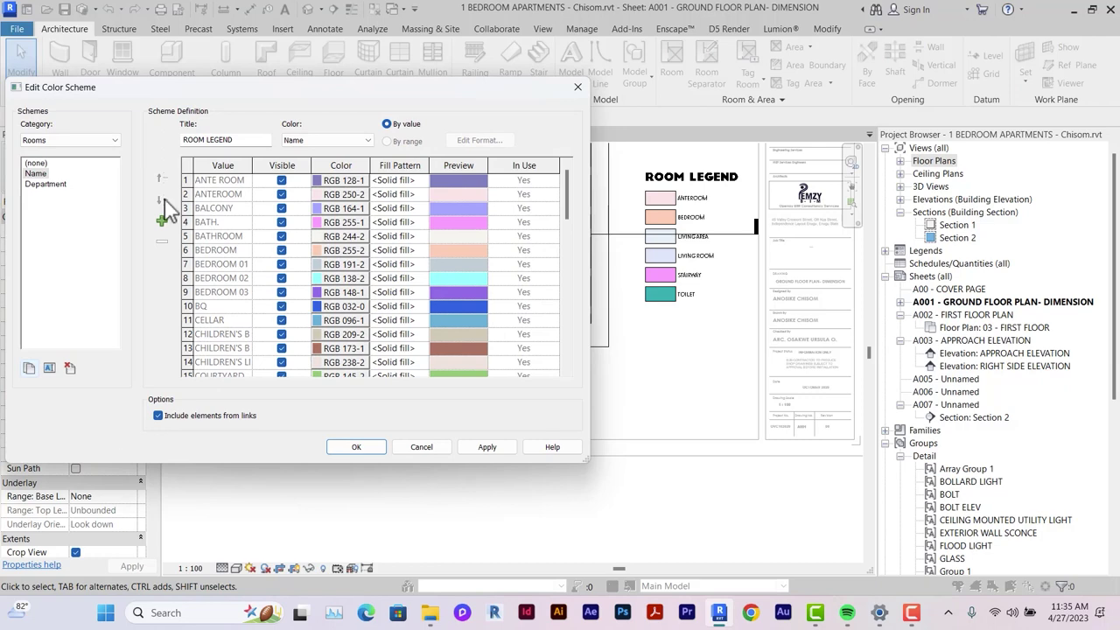
pyautogui.click(33, 162)
pyautogui.click(480, 442)
pyautogui.click(368, 448)
pyautogui.scroll(-1, 367, 382)
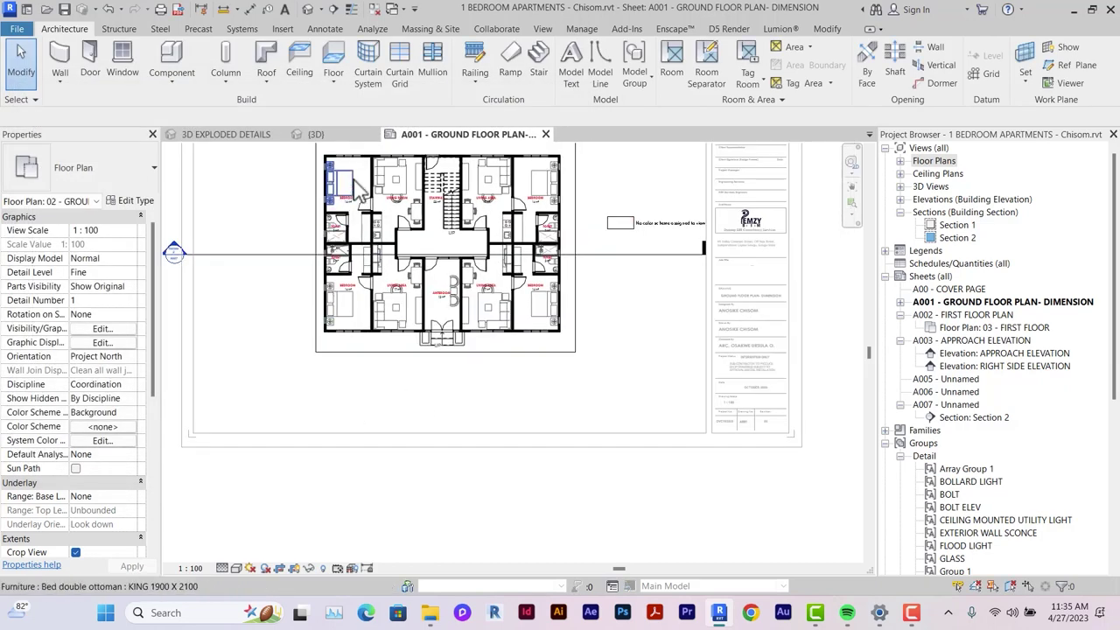
# Step: Override the walls' foreground cut pattern with Brickwork in the ground floor view's Visibility/Graphic Overrides
pyautogui.scroll(4, 353, 175)
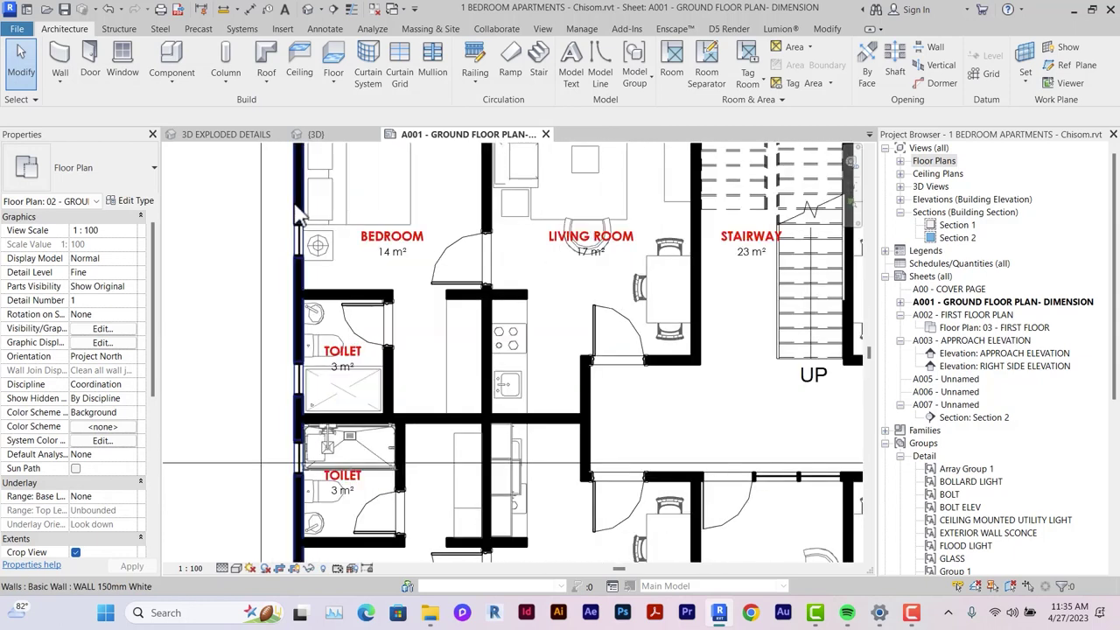
pyautogui.scroll(-4, 274, 242)
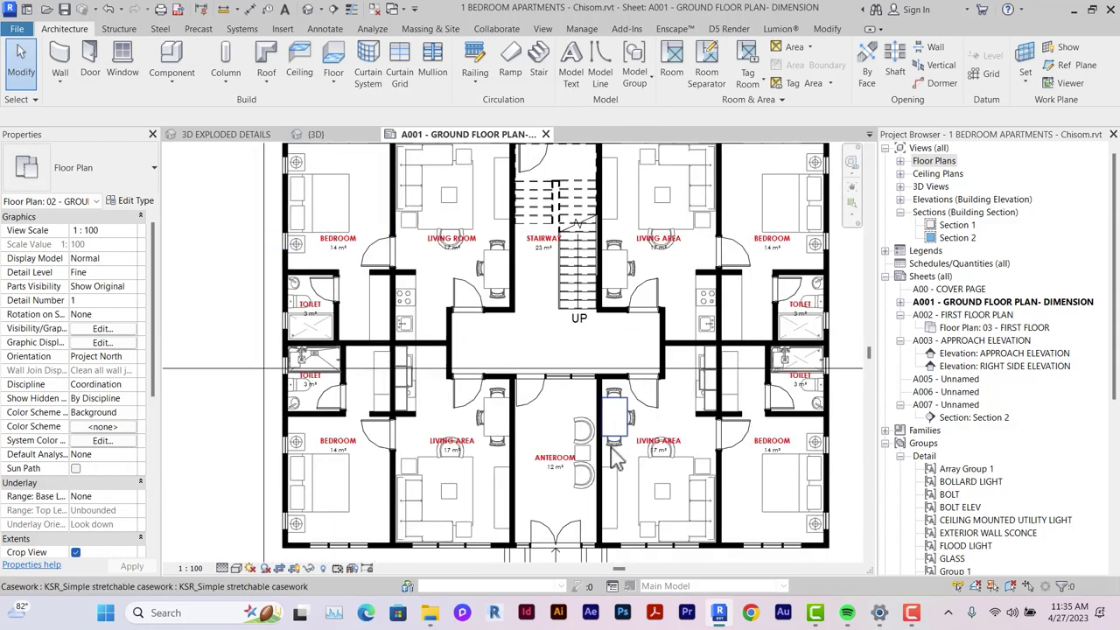
pyautogui.scroll(4, 577, 317)
pyautogui.scroll(1, 577, 317)
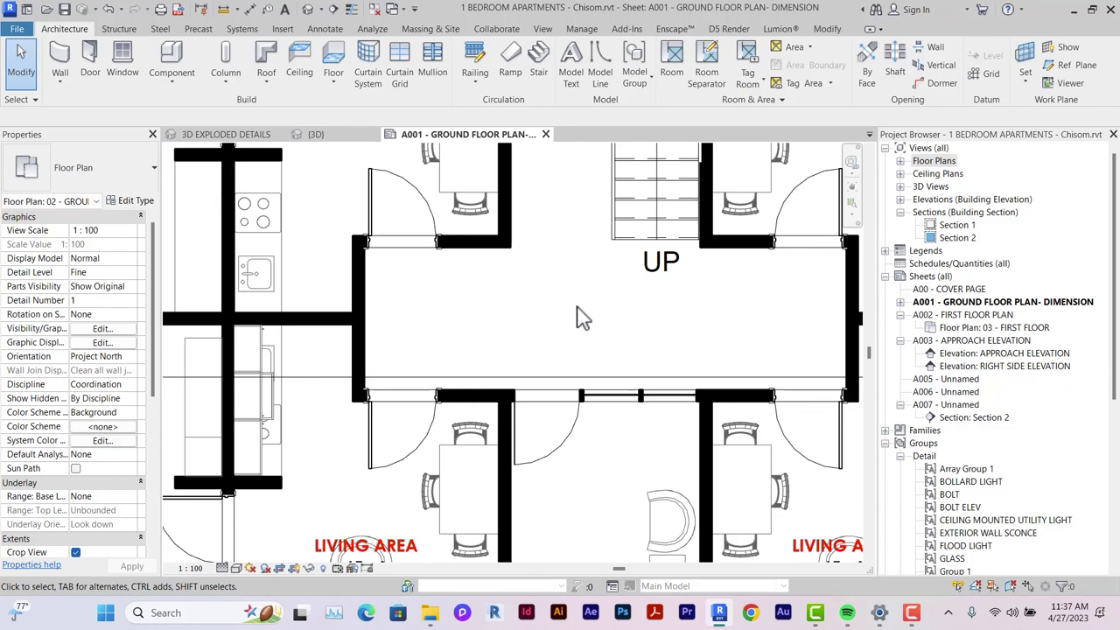
pyautogui.press('v')
pyautogui.press('g')
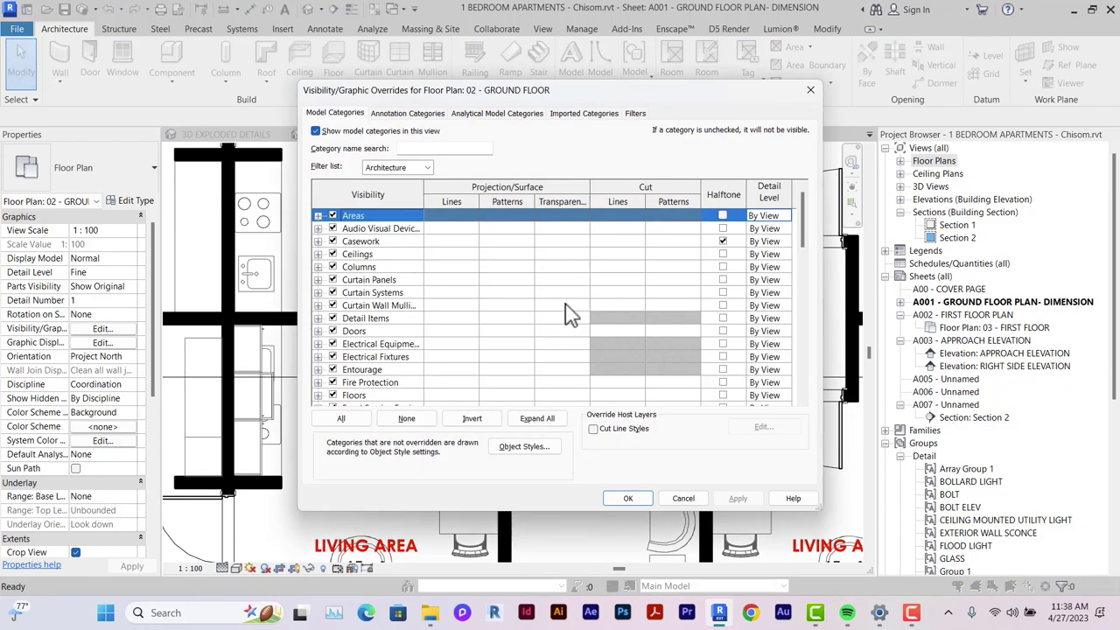
pyautogui.press('w')
pyautogui.click(661, 382)
pyautogui.click(672, 382)
pyautogui.click(582, 254)
pyautogui.scroll(10, 591, 385)
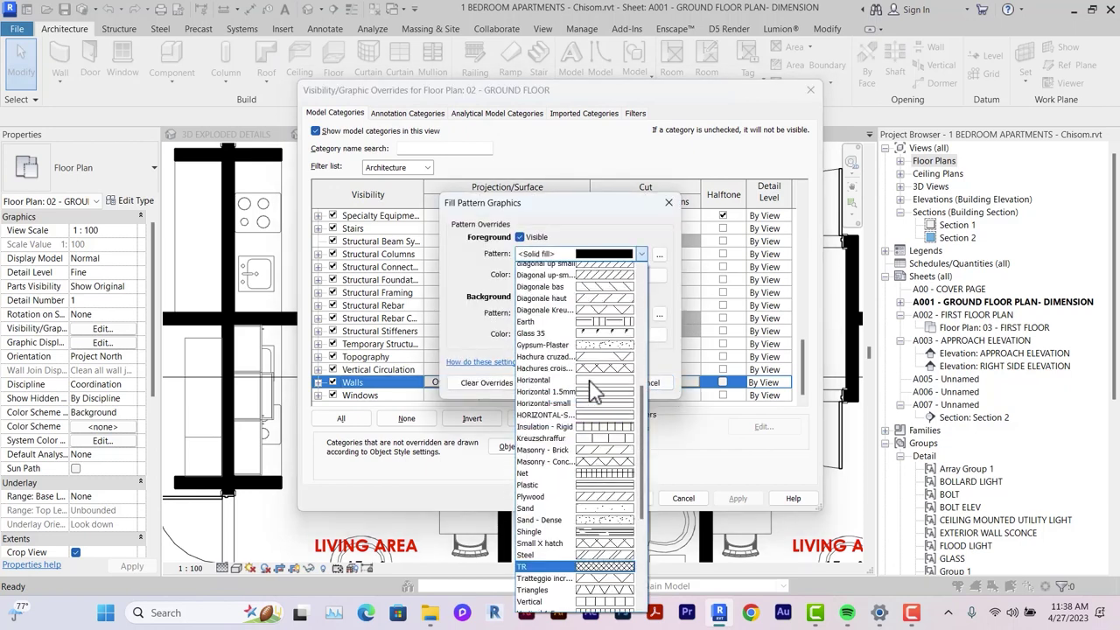
pyautogui.scroll(1, 592, 385)
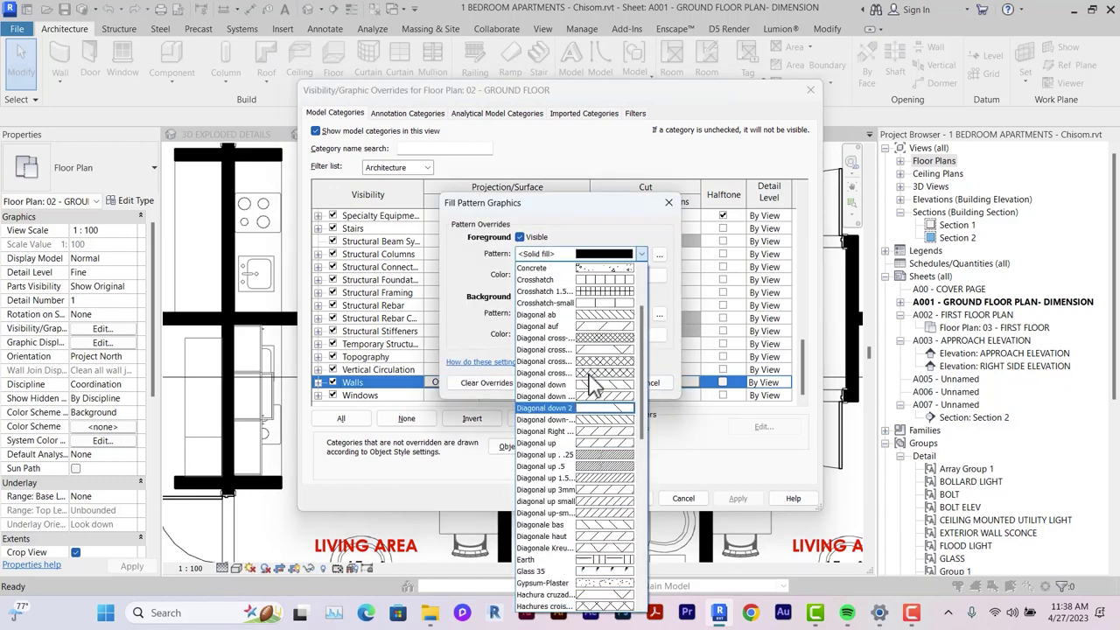
pyautogui.scroll(3, 592, 385)
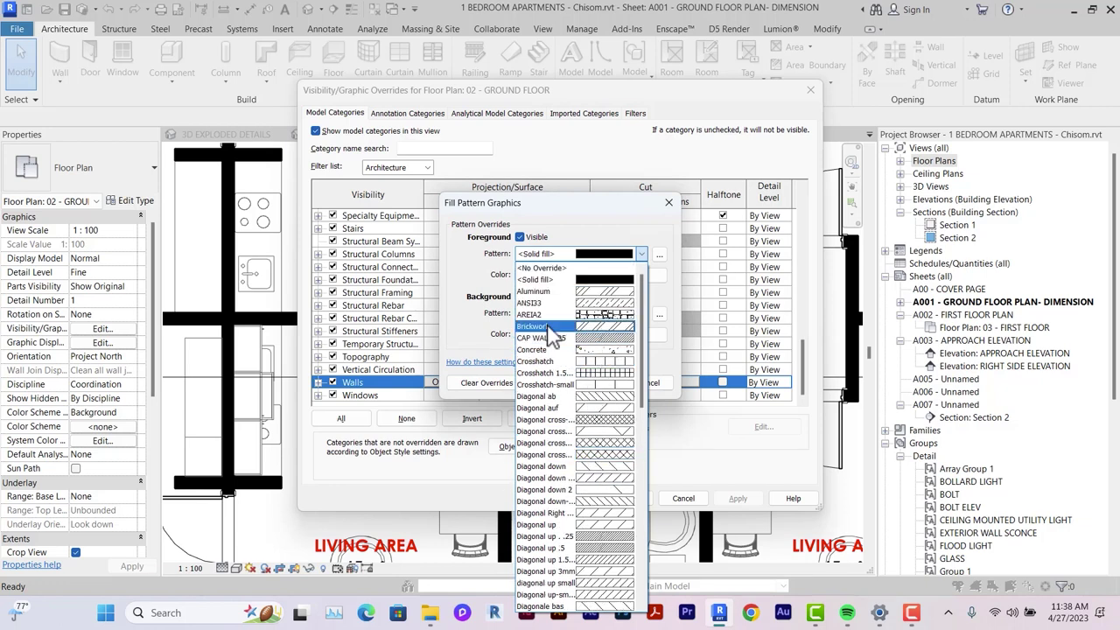
pyautogui.click(591, 327)
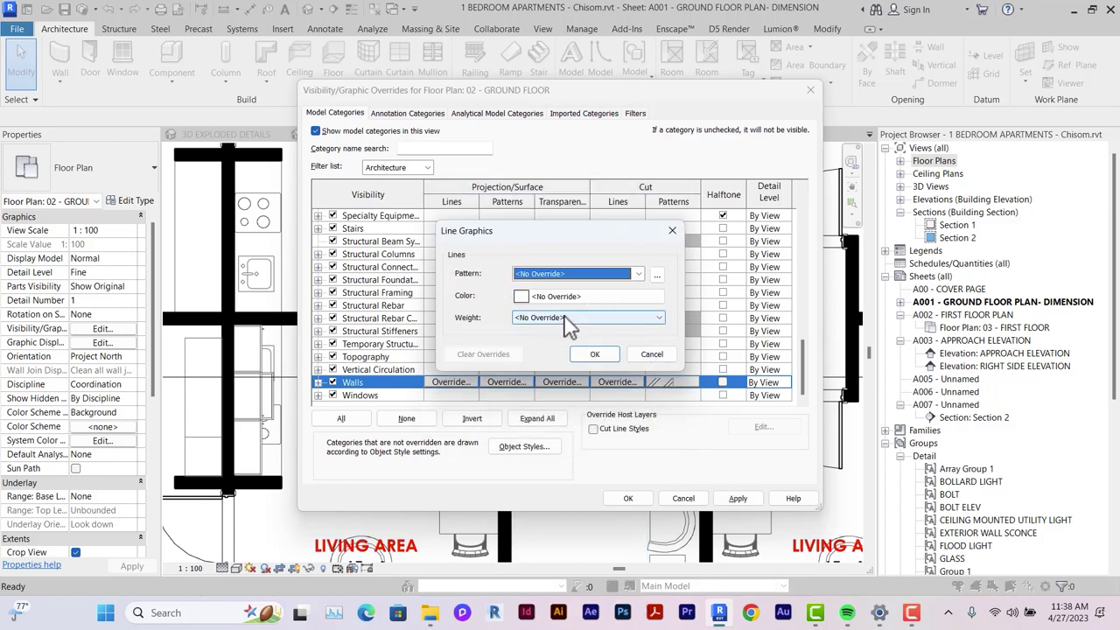
# Step: Set the walls' cut line weight override to 5
pyautogui.click(564, 317)
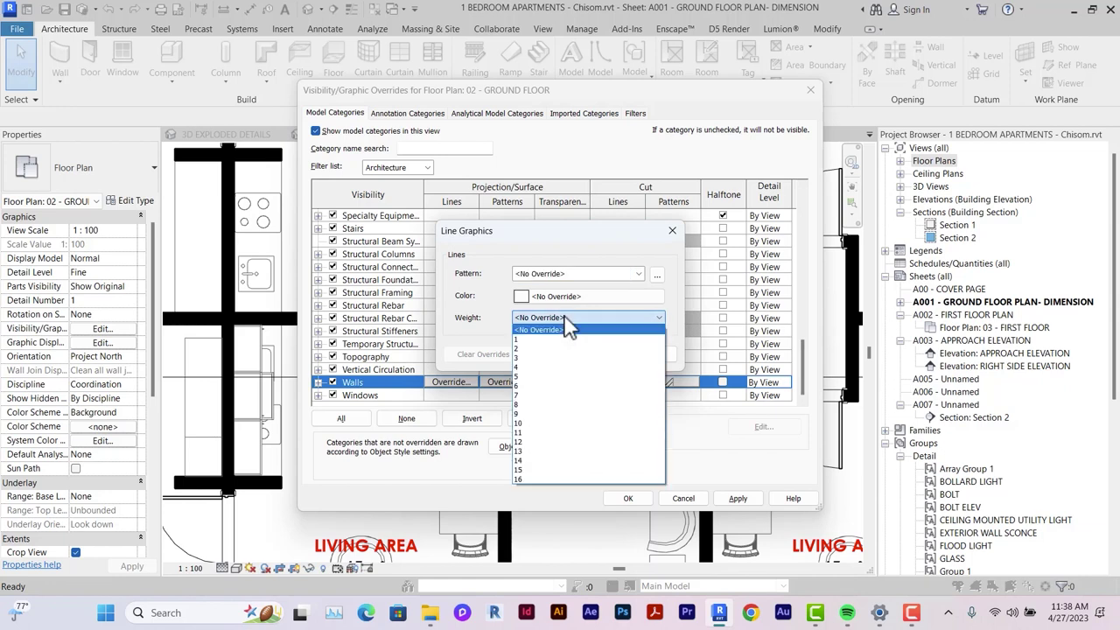
pyautogui.click(539, 377)
pyautogui.click(581, 354)
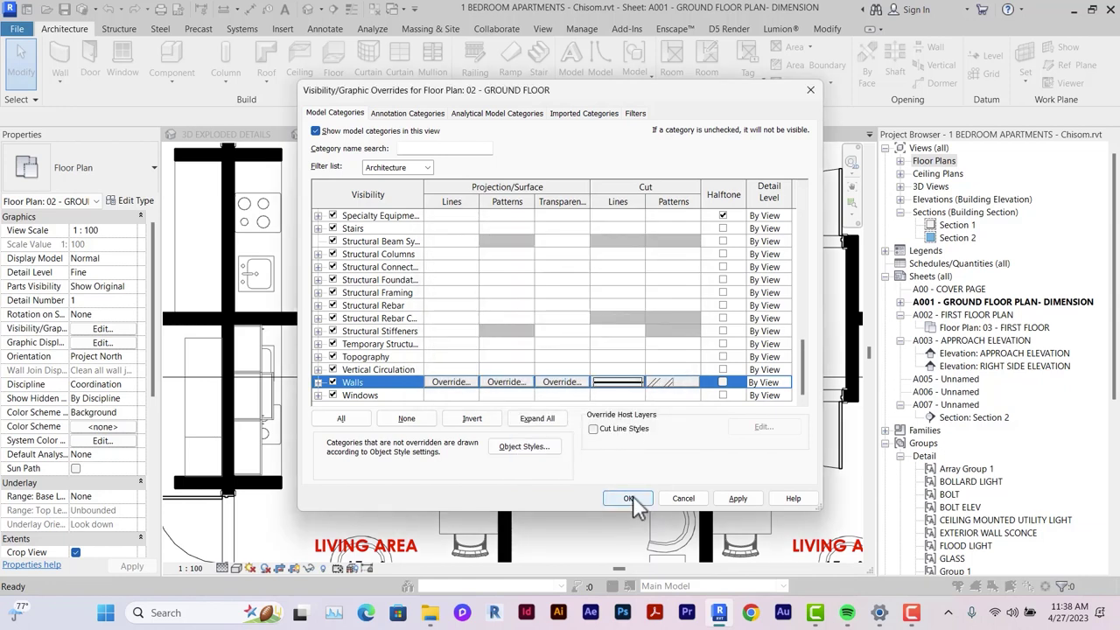
# Step: Apply the wall graphic overrides to the ground floor view and check the hatched walls on the plan
pyautogui.click(630, 498)
pyautogui.scroll(3, 499, 322)
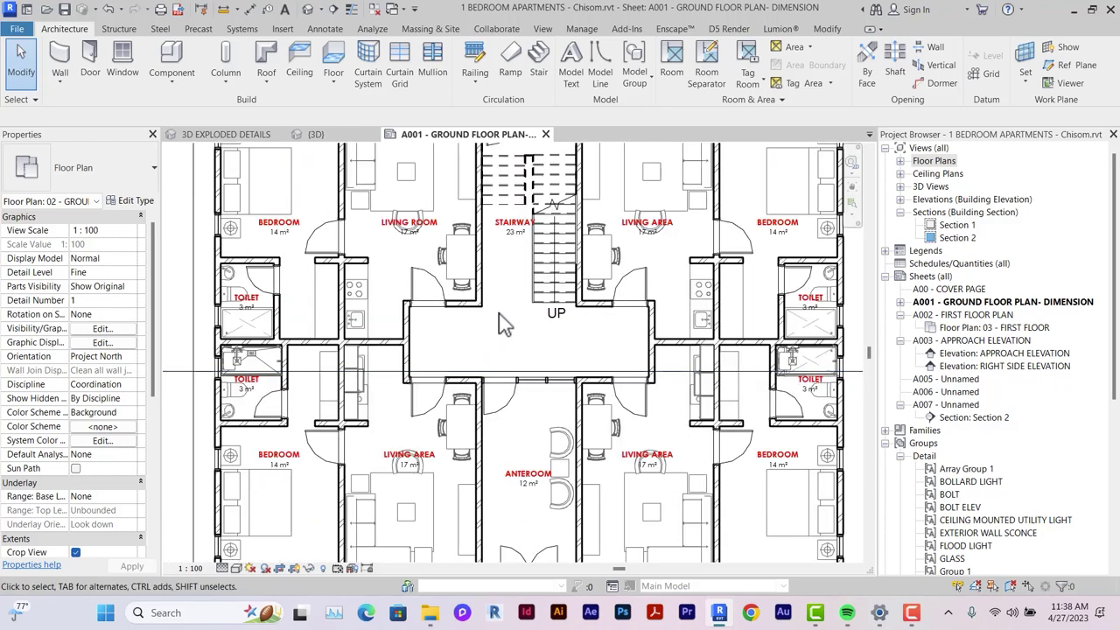
pyautogui.scroll(-3, 499, 322)
pyautogui.scroll(4, 518, 326)
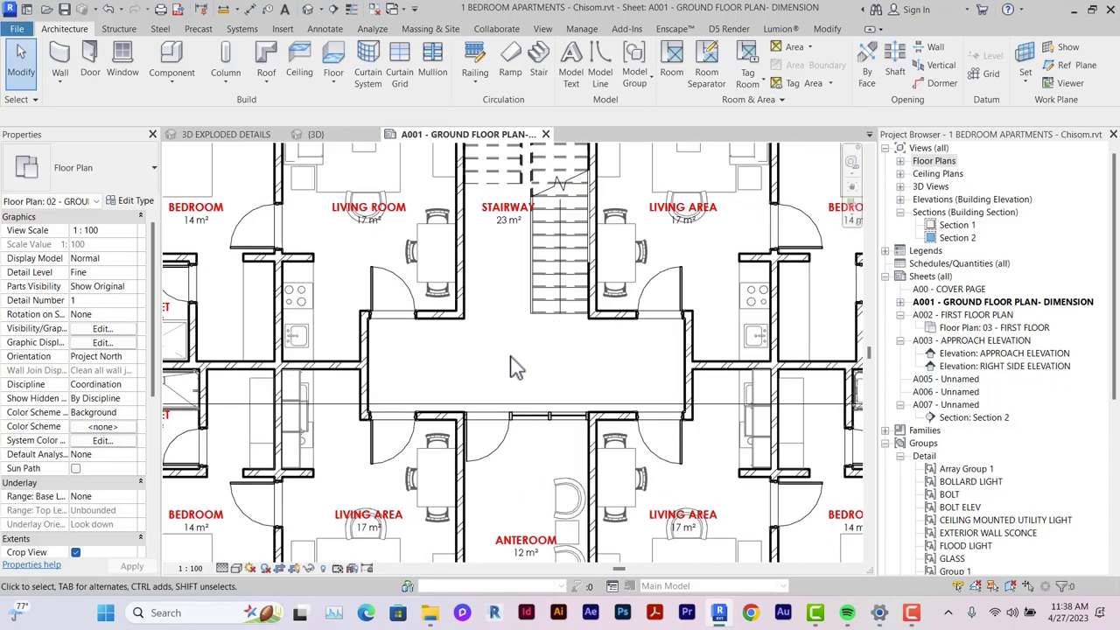
pyautogui.scroll(-3, 511, 357)
pyautogui.rightClick(510, 357)
pyautogui.scroll(-2, 490, 360)
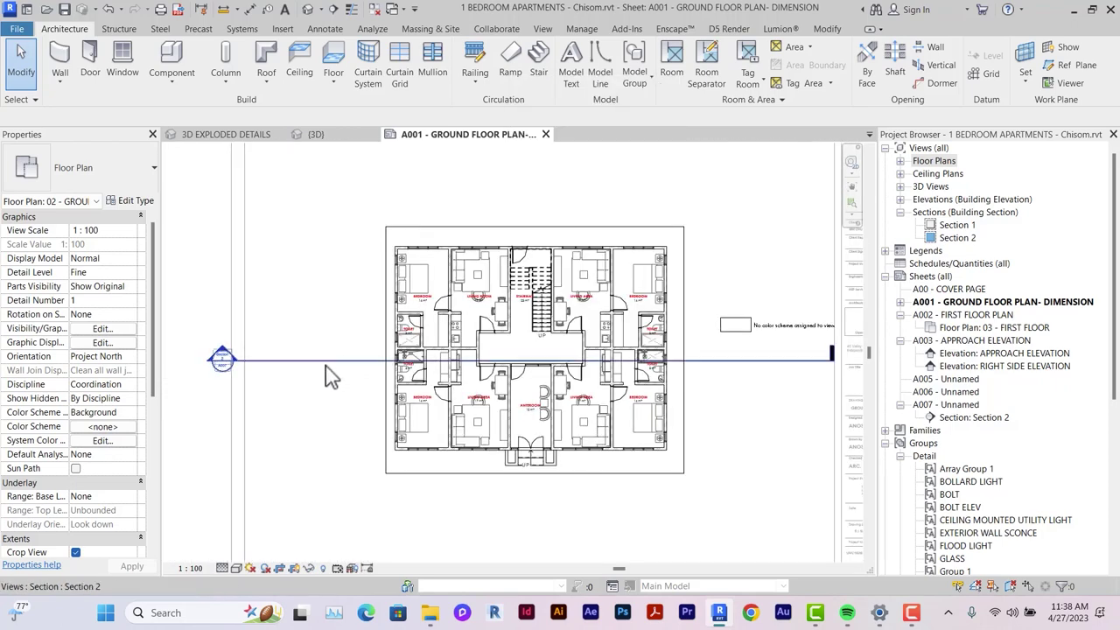
# Step: Pull the Section 2 line's left head inward, closer to the floor plan and inside the sheet border
pyautogui.click(320, 361)
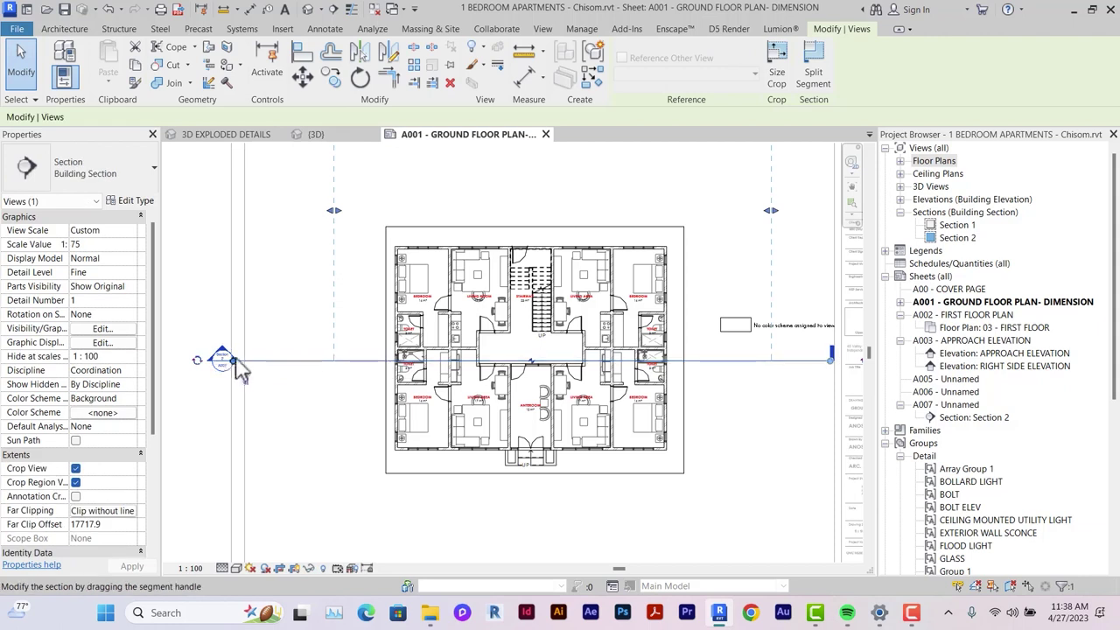
pyautogui.scroll(-1, 269, 360)
pyautogui.moveTo(243, 362); pyautogui.dragTo(300, 359)
pyautogui.click(297, 360)
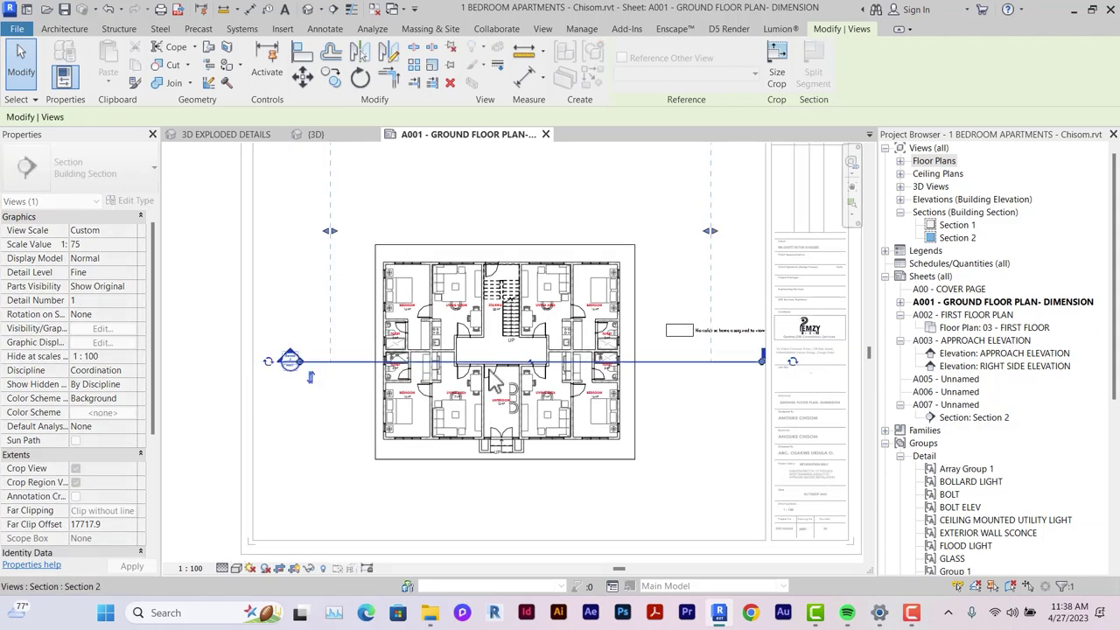
# Step: Add a section head to the right end of the Section 2 line and pull that end closer to the plan
pyautogui.click(796, 363)
pyautogui.click(793, 363)
pyautogui.moveTo(762, 361); pyautogui.dragTo(739, 368)
pyautogui.click(739, 365)
pyautogui.scroll(1, 564, 363)
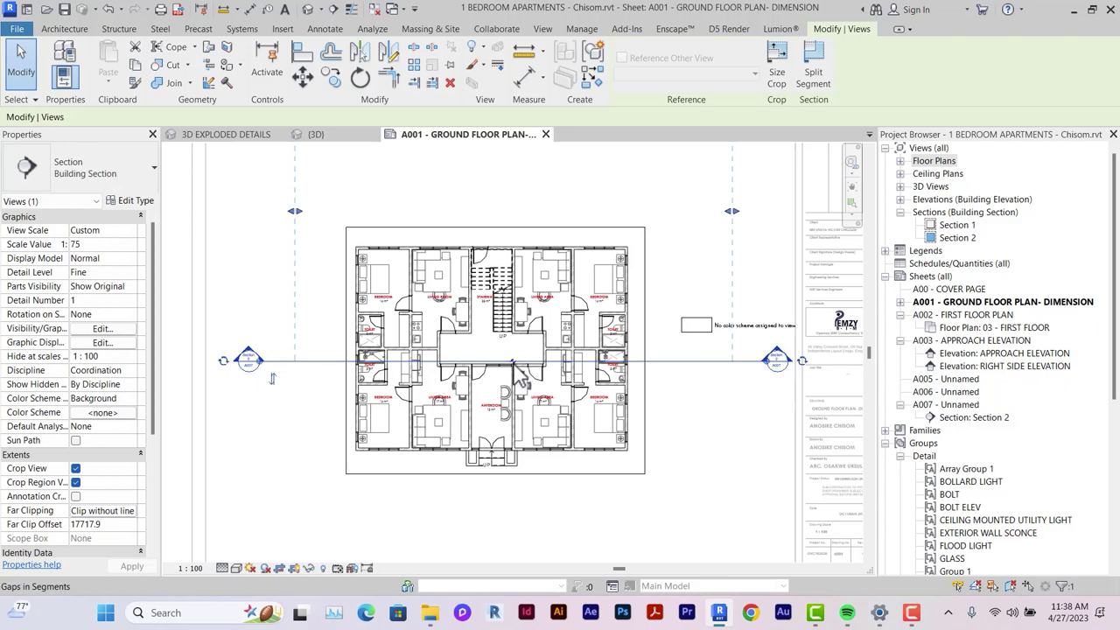
pyautogui.click(291, 442)
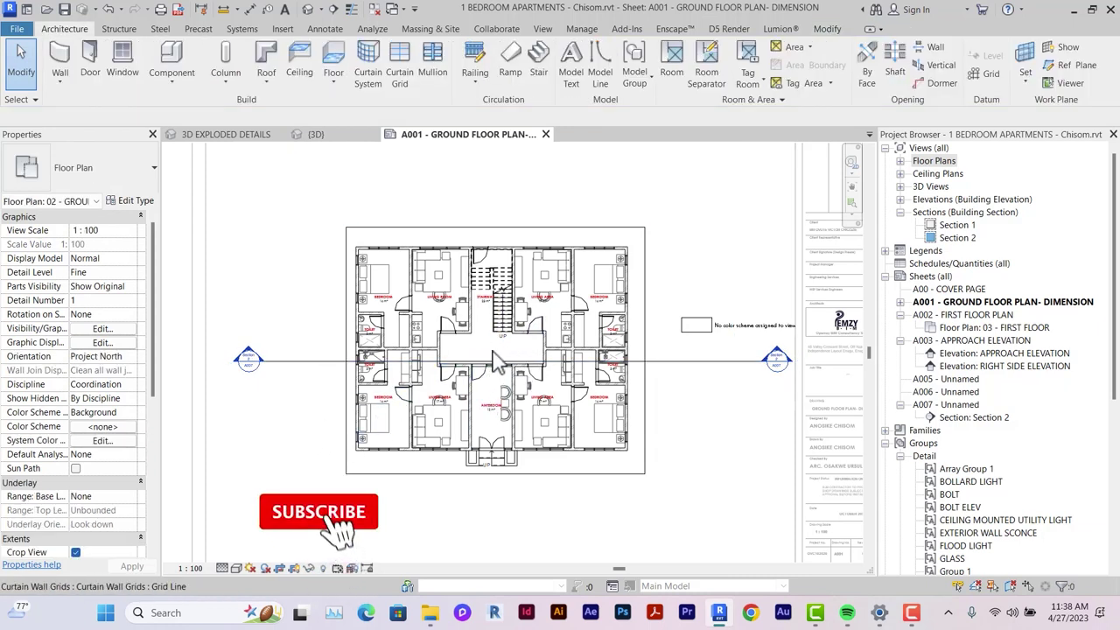
# Step: Deactivate the view and nudge the ground floor viewport upward on the sheet
pyautogui.click(190, 568)
pyautogui.scroll(-3, 340, 479)
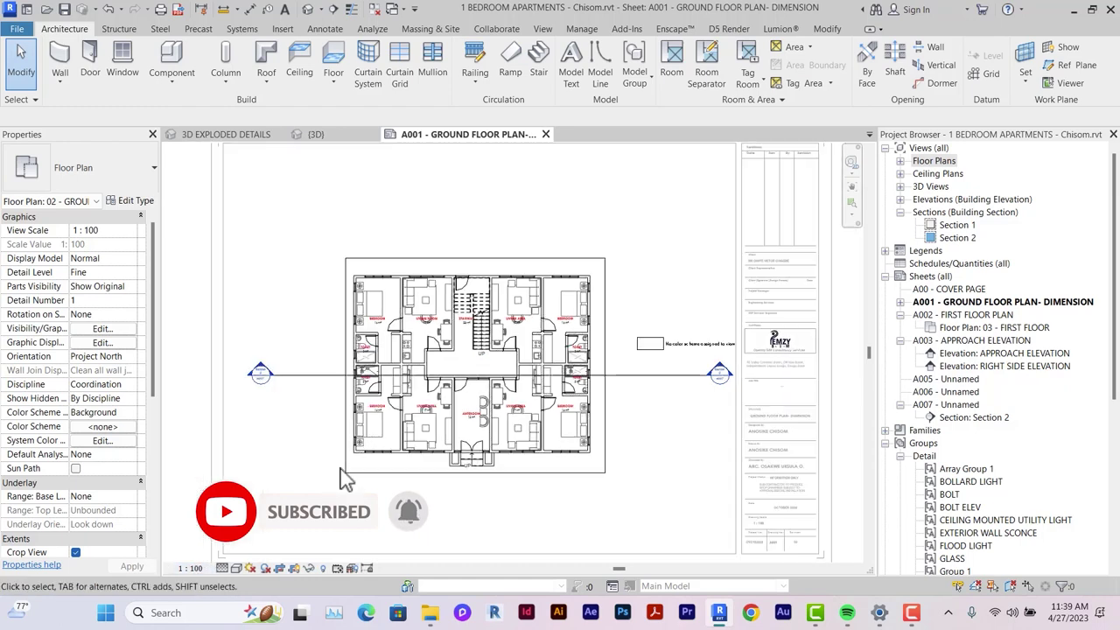
pyautogui.doubleClick(463, 250)
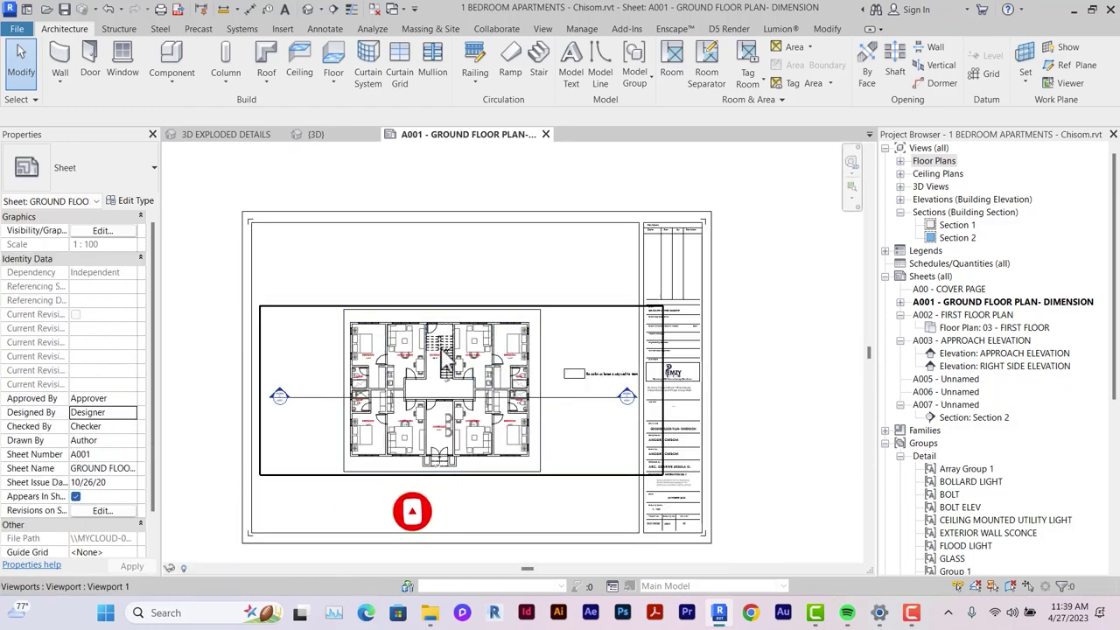
pyautogui.click(442, 343)
pyautogui.press('Up')
pyautogui.press('Up')
pyautogui.press('Up')
pyautogui.press('Up')
pyautogui.press('Up')
pyautogui.press('Up')
pyautogui.press('Up')
pyautogui.press('Up')
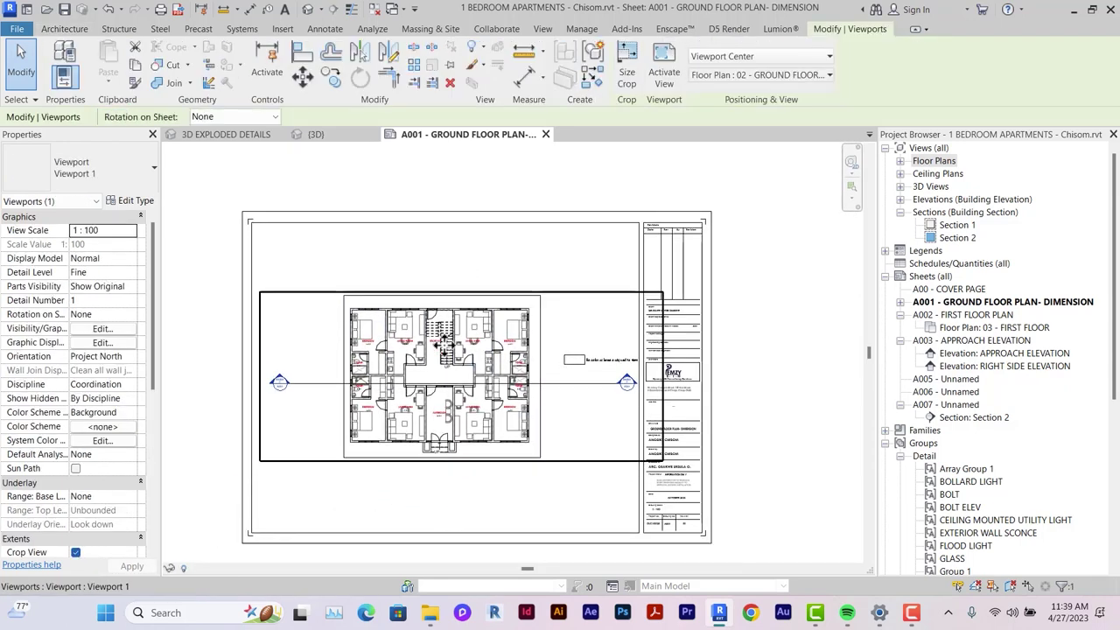
# Step: Change the ground floor view's scale to 1:50 and move its viewport back over the sheet
pyautogui.scroll(1, 368, 390)
pyautogui.doubleClick(398, 354)
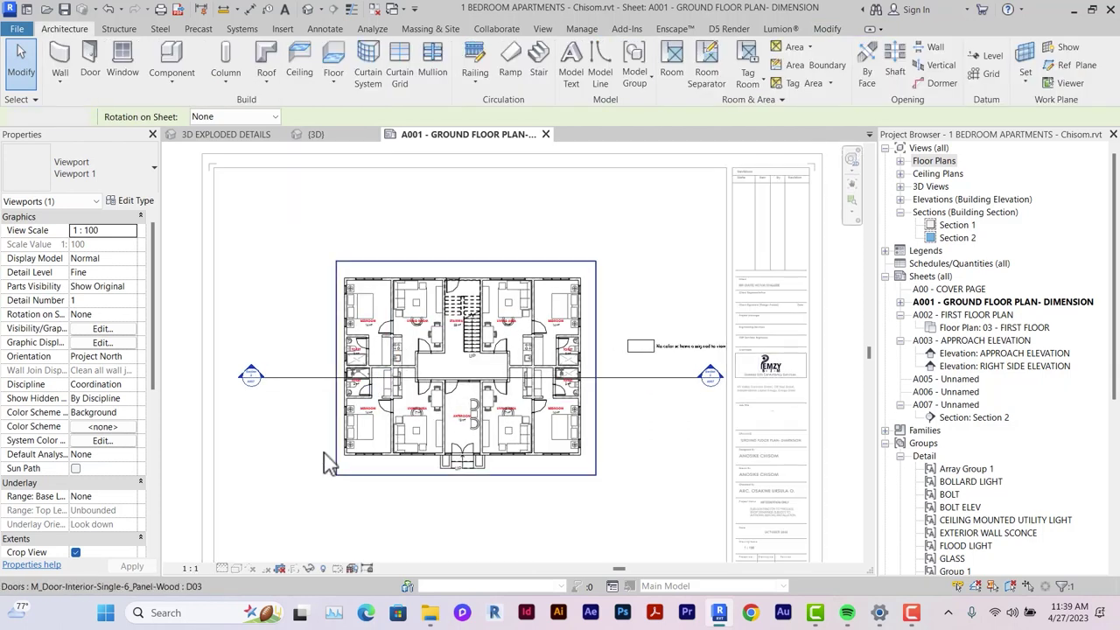
pyautogui.click(190, 569)
pyautogui.click(201, 462)
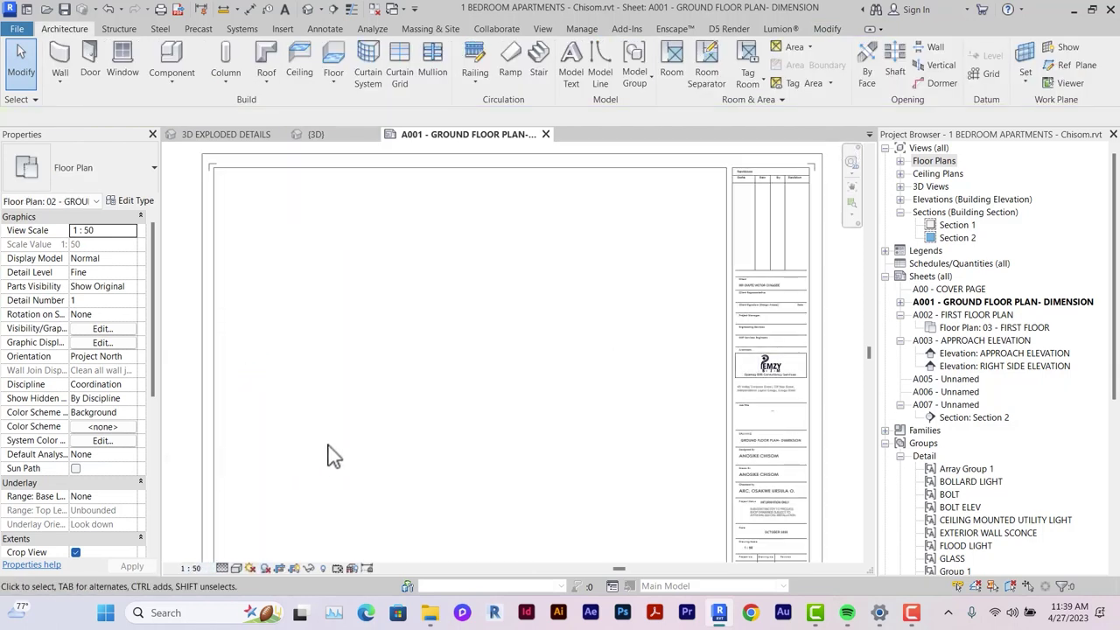
pyautogui.scroll(-3, 332, 450)
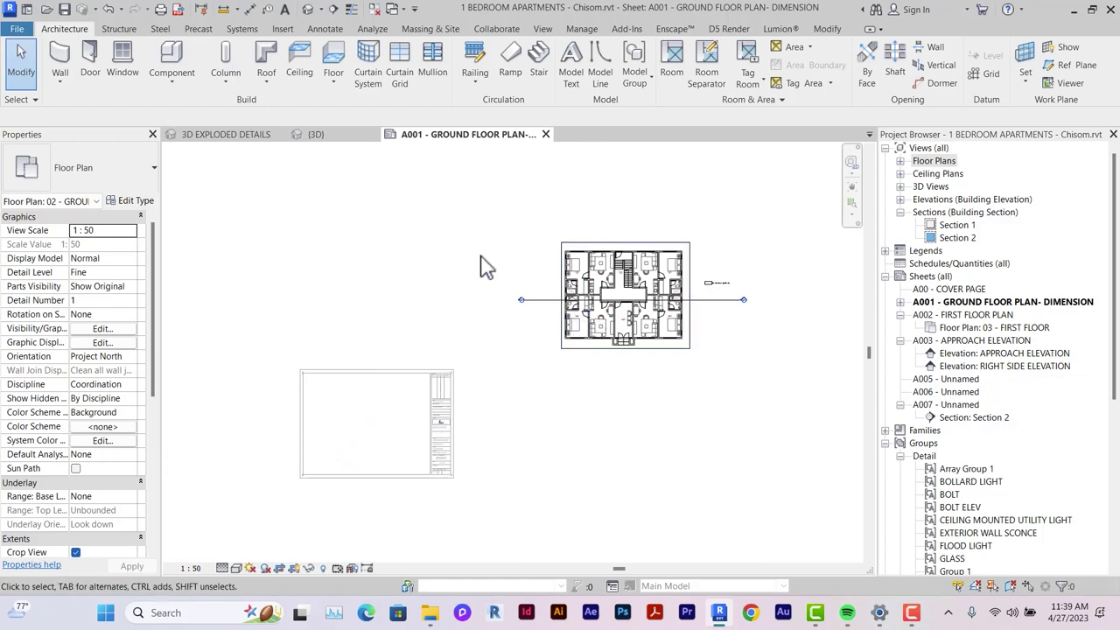
pyautogui.doubleClick(442, 211)
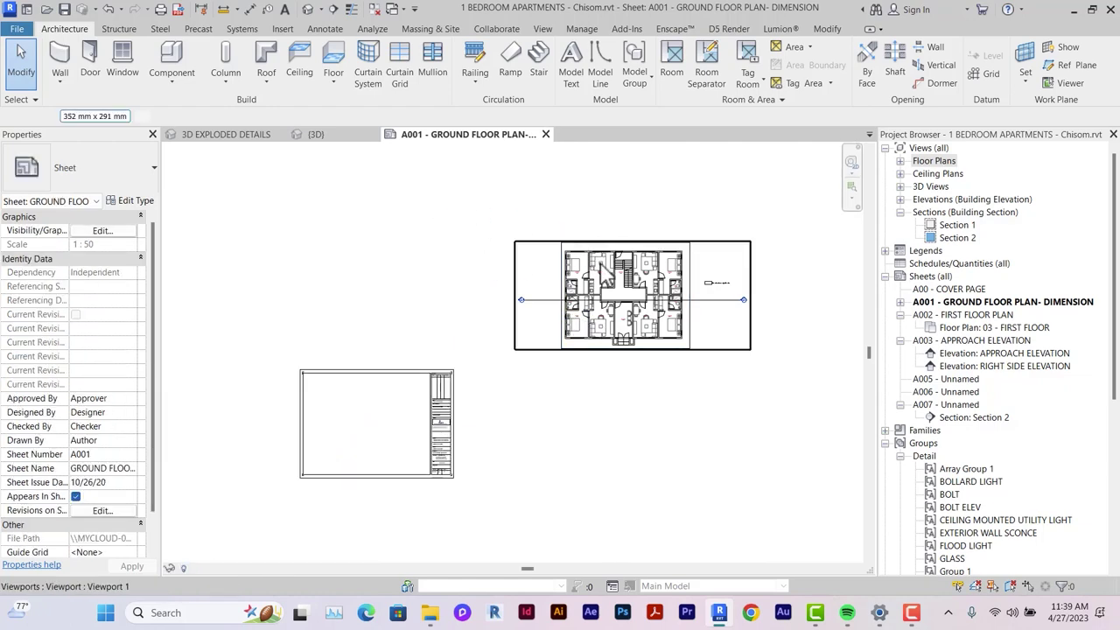
pyautogui.click(611, 280)
pyautogui.moveTo(611, 280); pyautogui.dragTo(362, 429)
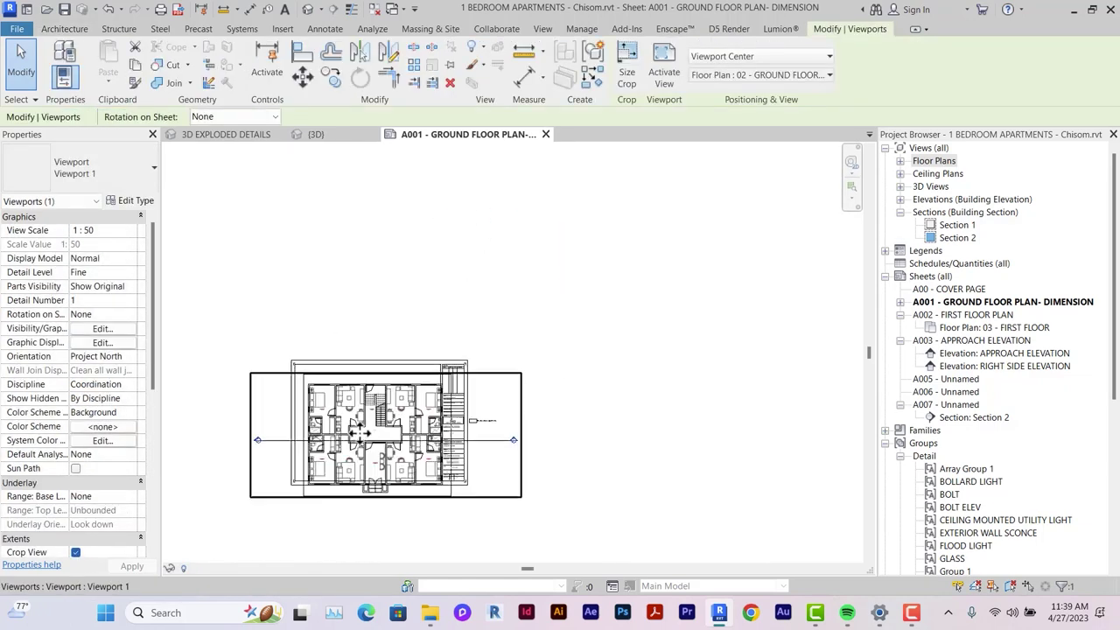
# Step: Reactivate the ground floor view and give it a custom scale of 1:75
pyautogui.doubleClick(358, 429)
pyautogui.click(190, 568)
pyautogui.click(219, 357)
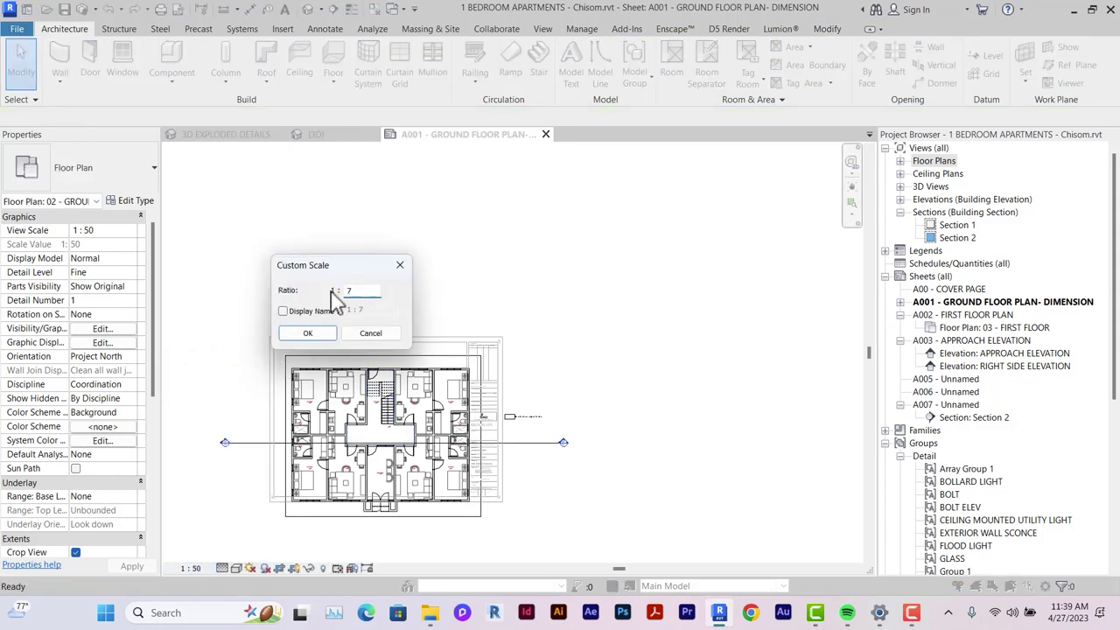
pyautogui.click(307, 334)
# Step: Deactivate the view and move the ground floor viewport back onto the title block
pyautogui.scroll(-2, 398, 338)
pyautogui.doubleClick(270, 324)
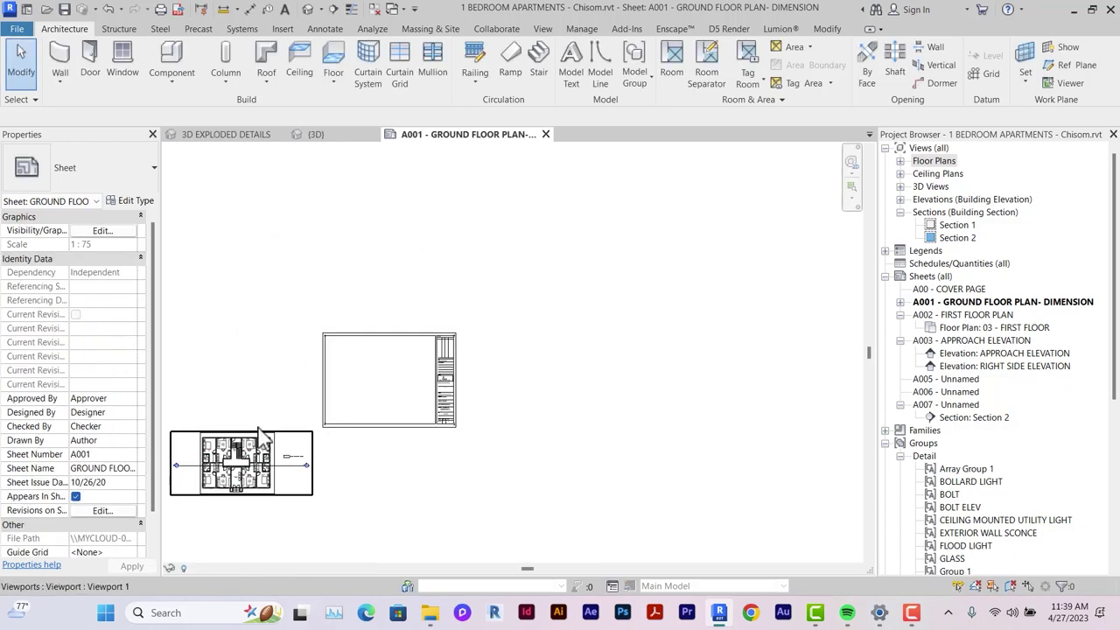
pyautogui.click(261, 436)
pyautogui.moveTo(253, 461); pyautogui.dragTo(378, 382)
pyautogui.scroll(3, 378, 382)
# Step: Nudge the viewport right and slightly down to center the plan in the sheet's drawing area
pyautogui.press('Right')
pyautogui.press('Right')
pyautogui.press('Right')
pyautogui.press('Right')
pyautogui.press('Right')
pyautogui.press('Right')
pyautogui.press('Right')
pyautogui.press('Right')
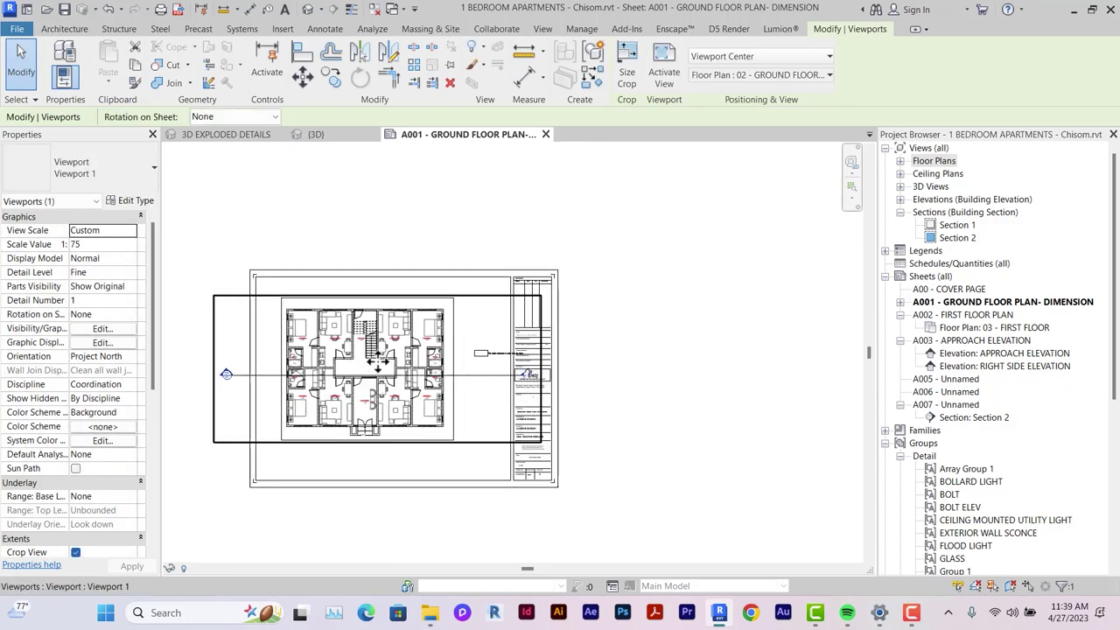
pyautogui.scroll(1, 384, 325)
pyautogui.press('Down')
pyautogui.press('Down')
pyautogui.press('Down')
pyautogui.press('Right')
pyautogui.scroll(1, 384, 325)
pyautogui.scroll(-1, 386, 335)
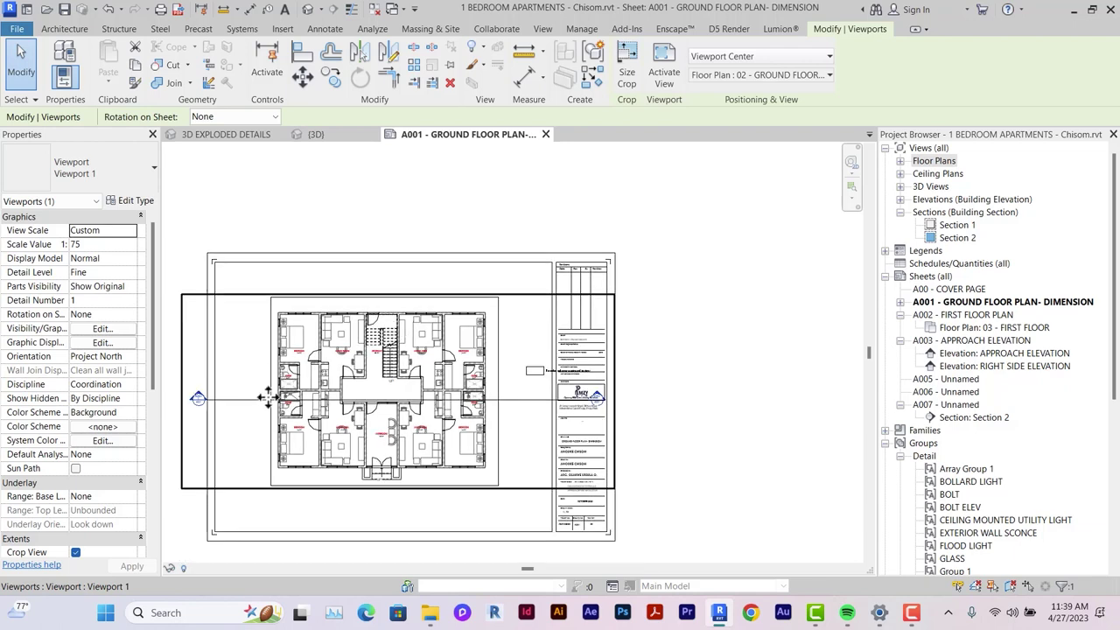
# Step: Pull both heads of the Section 2 line inward so they sit inside the sheet's drawing area
pyautogui.click(214, 399)
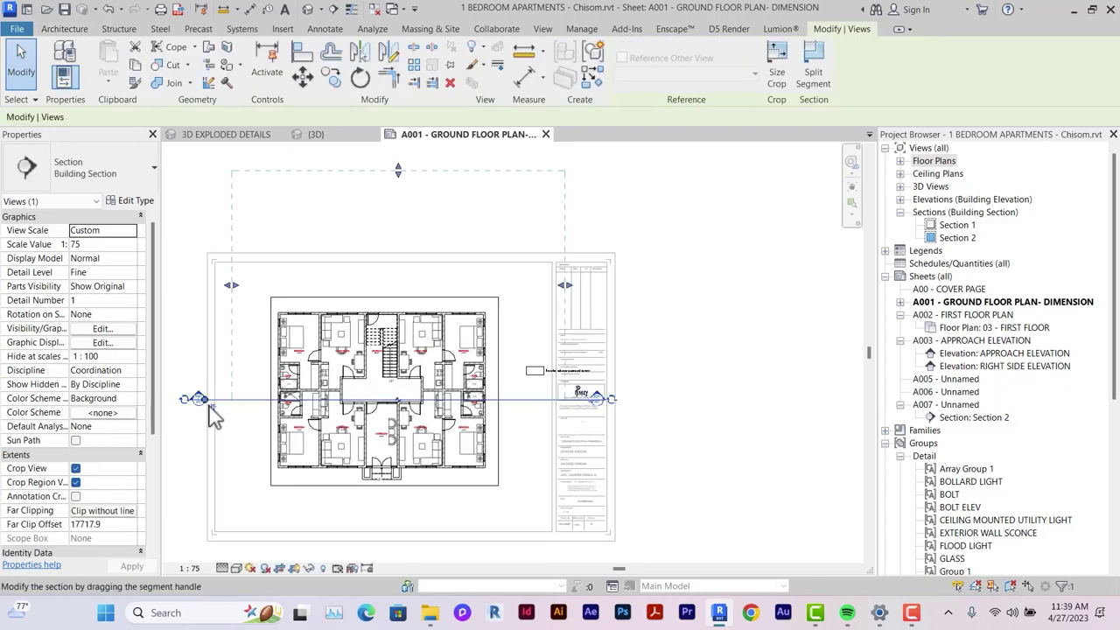
pyautogui.moveTo(233, 399); pyautogui.dragTo(236, 399)
pyautogui.moveTo(594, 405); pyautogui.dragTo(540, 405)
# Step: Break the Section 2 line with a gap and shorten its segments to end just outside the building
pyautogui.scroll(3, 421, 409)
pyautogui.click(368, 392)
pyautogui.scroll(-3, 460, 393)
pyautogui.scroll(2, 451, 392)
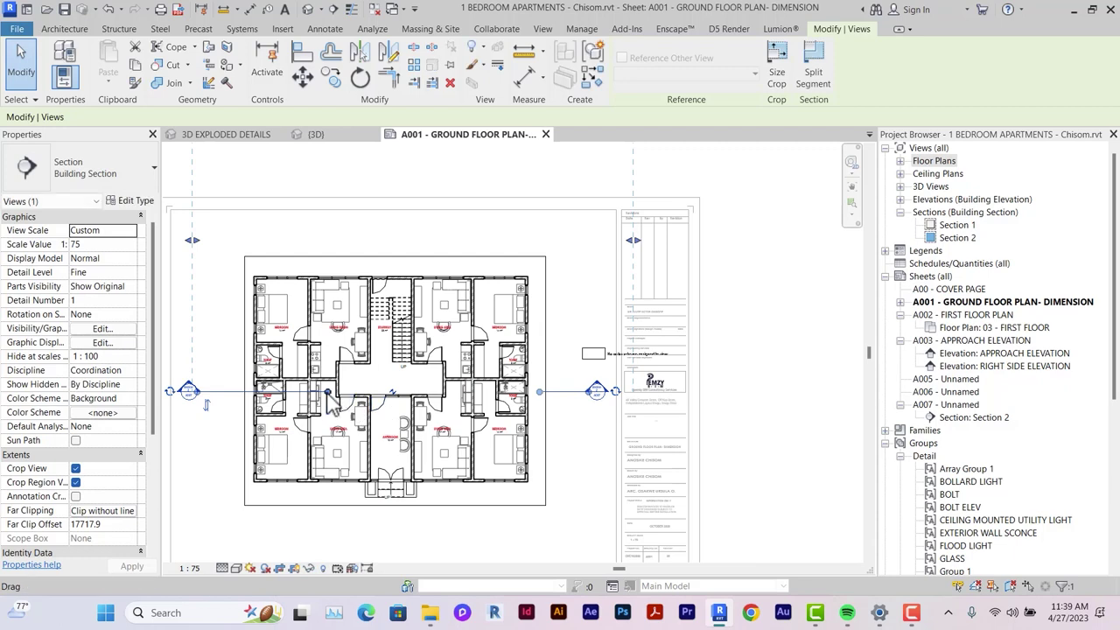
pyautogui.scroll(3, 237, 393)
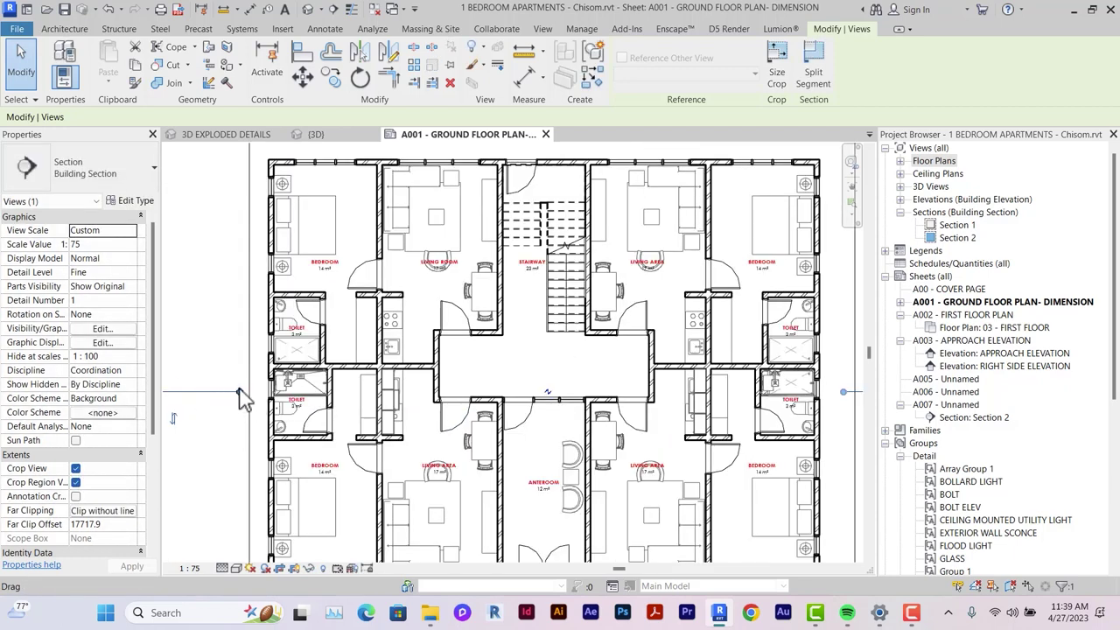
pyautogui.moveTo(238, 391); pyautogui.dragTo(260, 394)
pyautogui.scroll(-3, 261, 394)
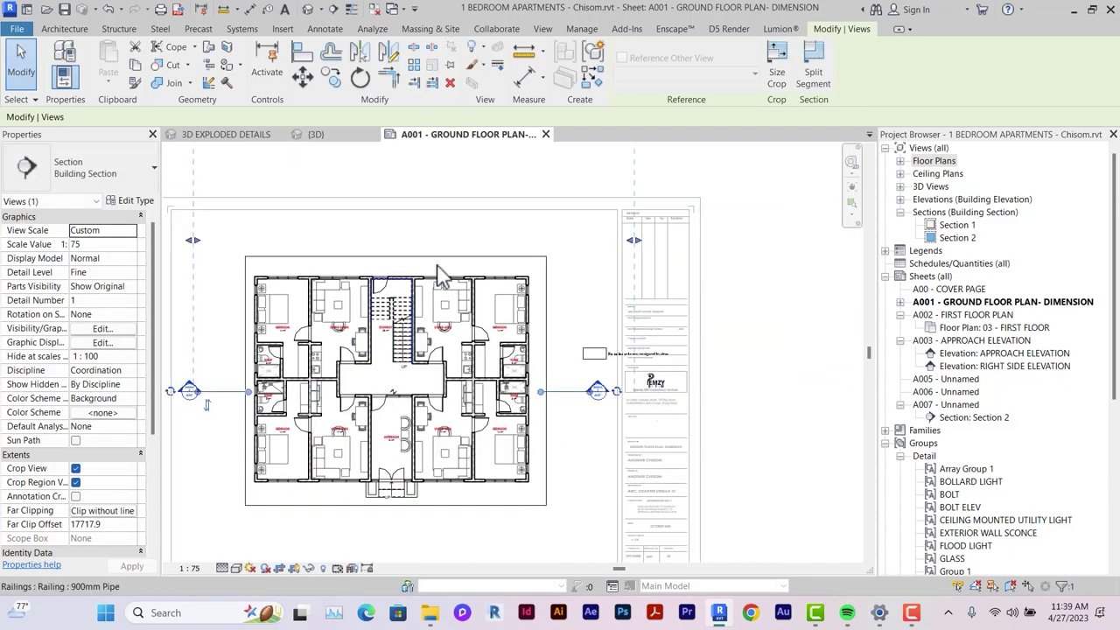
pyautogui.click(578, 332)
# Step: Delete the empty color fill legend beside the ground floor plan
pyautogui.scroll(2, 572, 349)
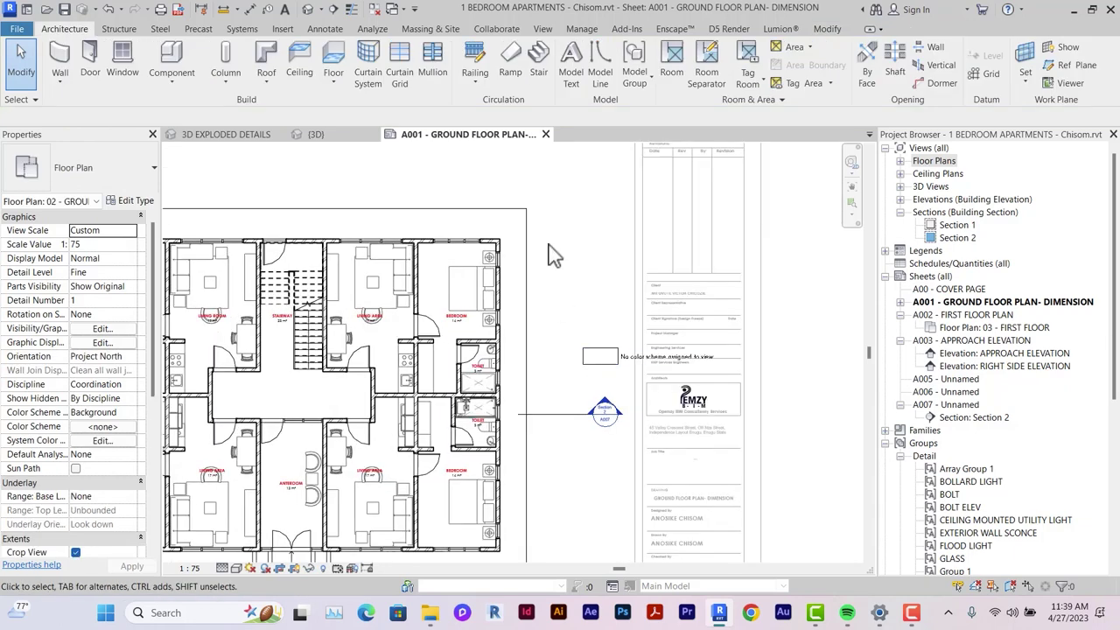
pyautogui.scroll(-2, 556, 289)
pyautogui.scroll(2, 284, 348)
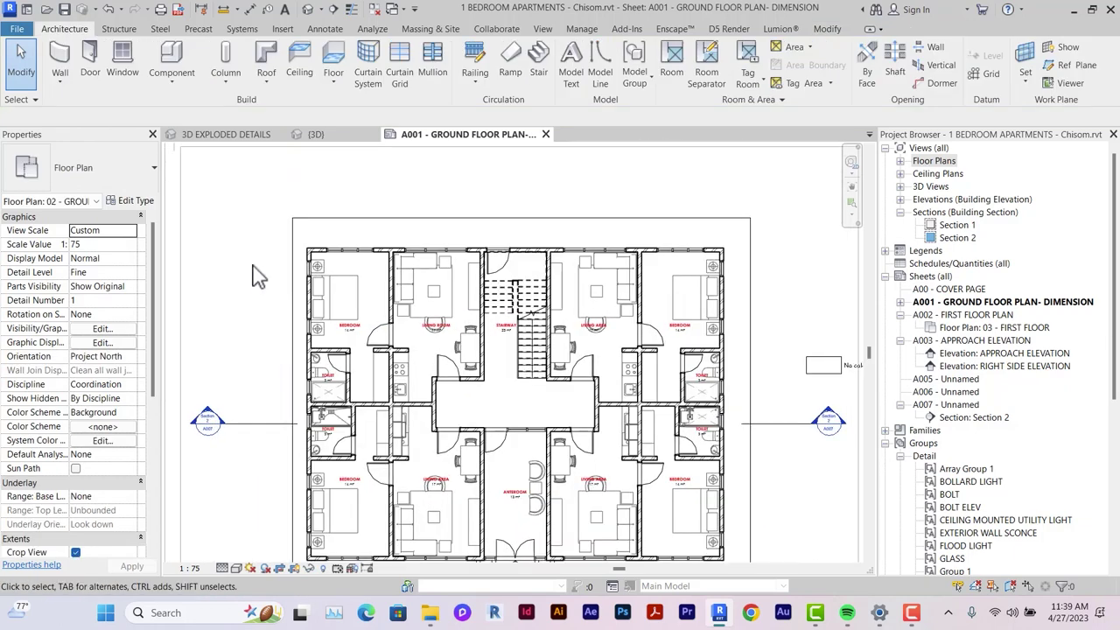
pyautogui.scroll(-1, 261, 276)
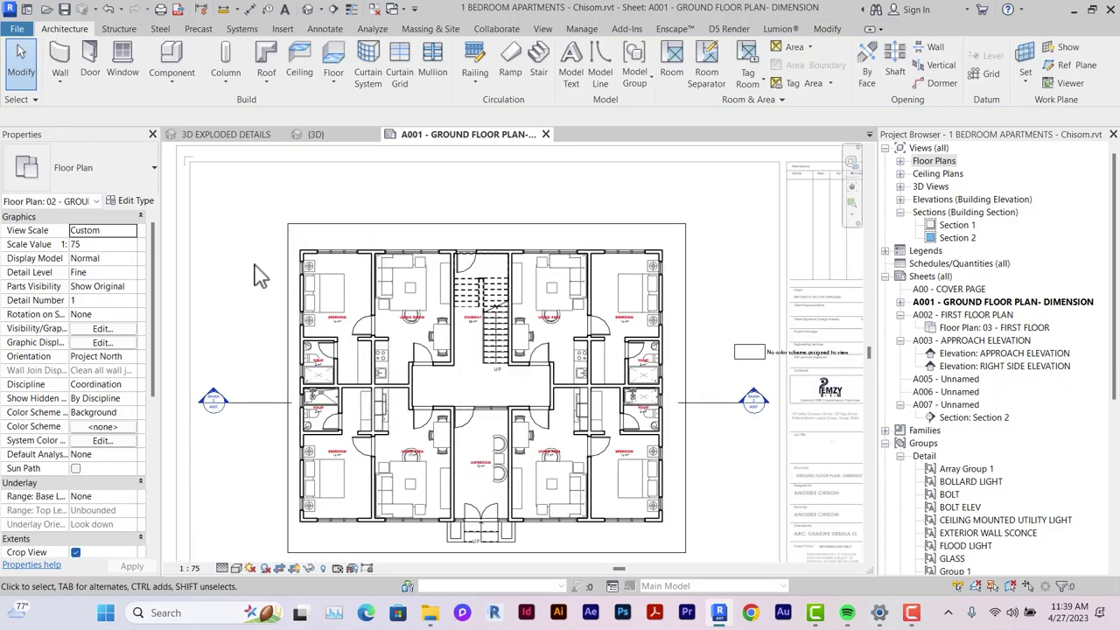
pyautogui.scroll(-1, 298, 280)
pyautogui.scroll(2, 737, 359)
pyautogui.click(726, 352)
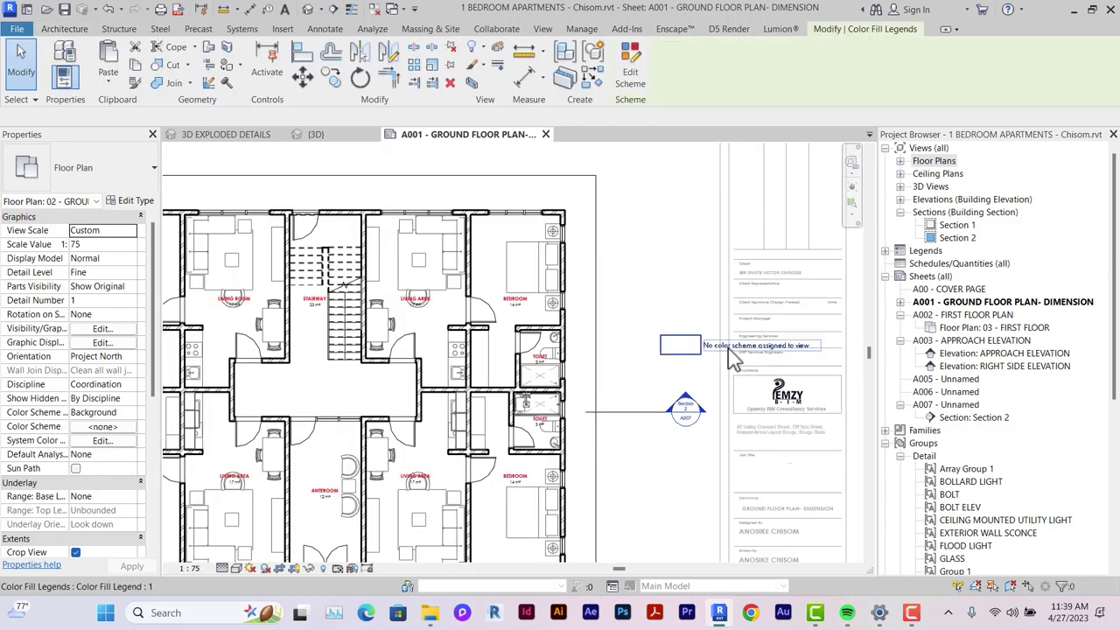
pyautogui.rightClick(714, 357)
pyautogui.click(746, 402)
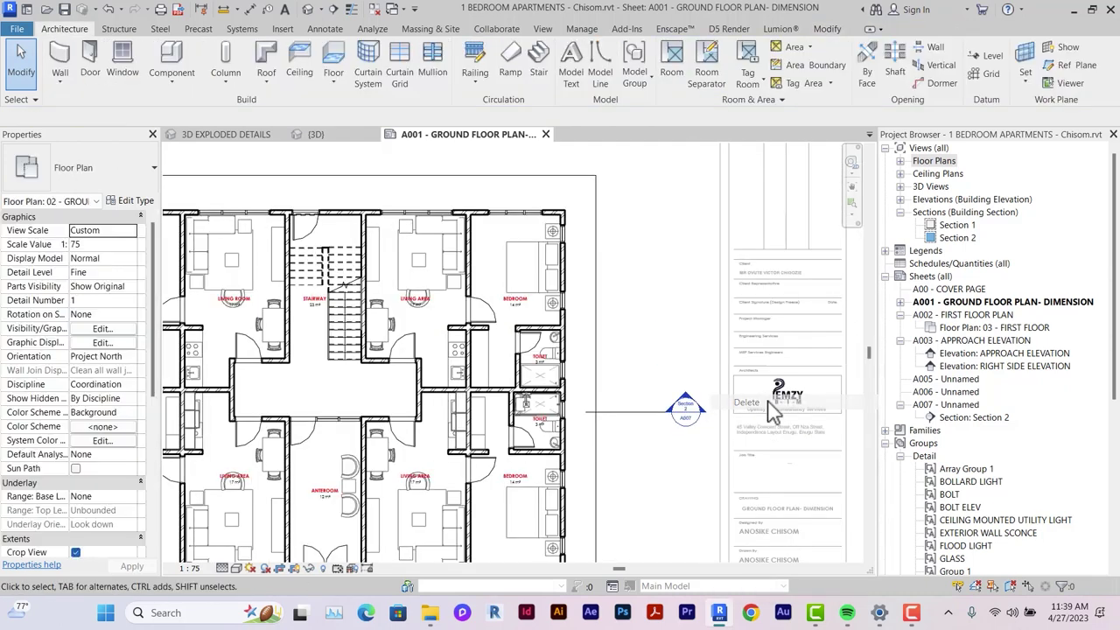
# Step: Hide the crop region boundary around the ground floor plan
pyautogui.scroll(-1, 657, 350)
pyautogui.scroll(-1, 545, 190)
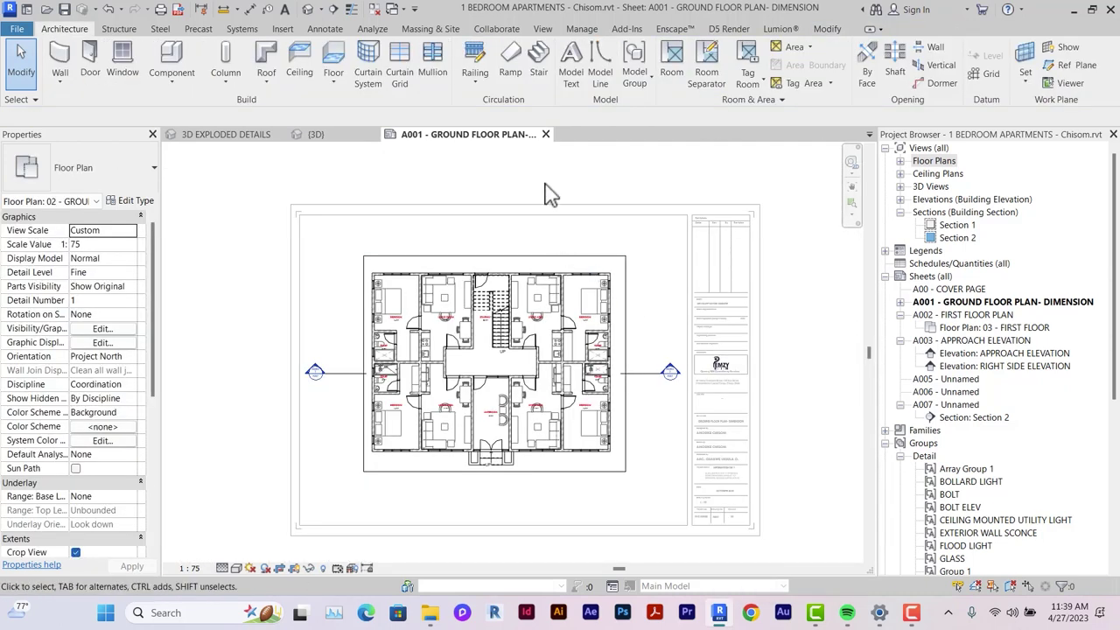
pyautogui.doubleClick(418, 339)
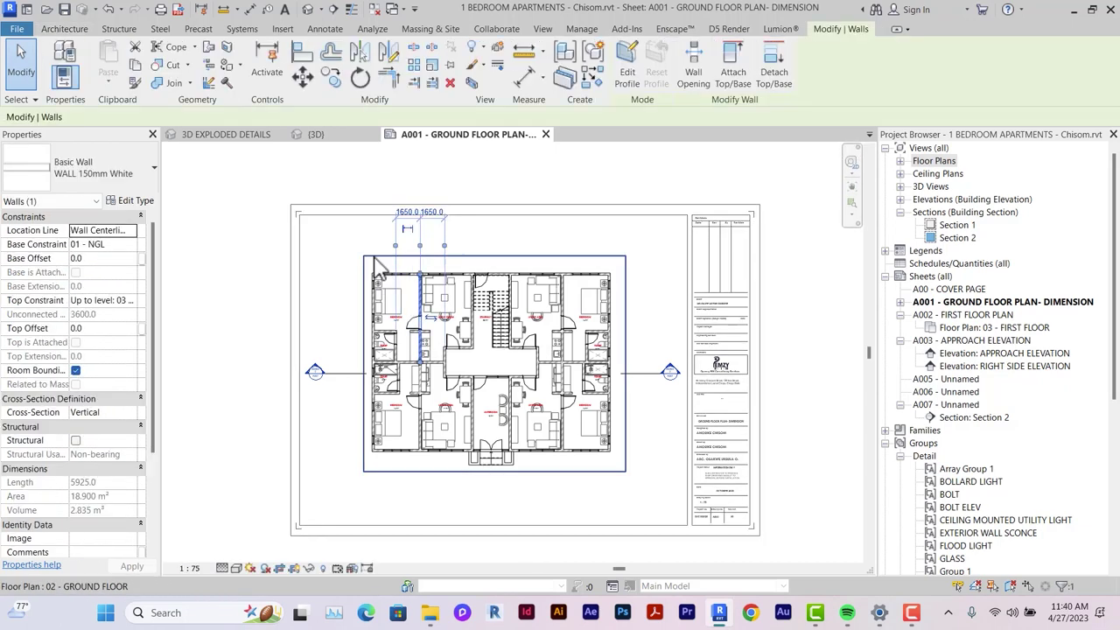
pyautogui.scroll(2, 374, 257)
pyautogui.click(318, 261)
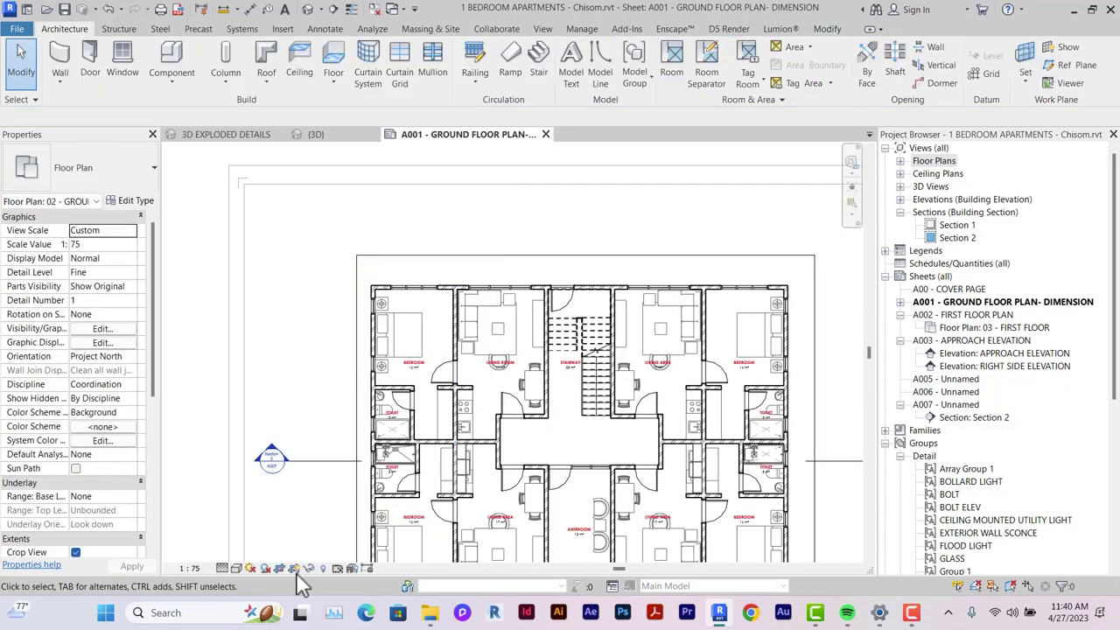
pyautogui.scroll(-2, 371, 297)
pyautogui.scroll(2, 662, 298)
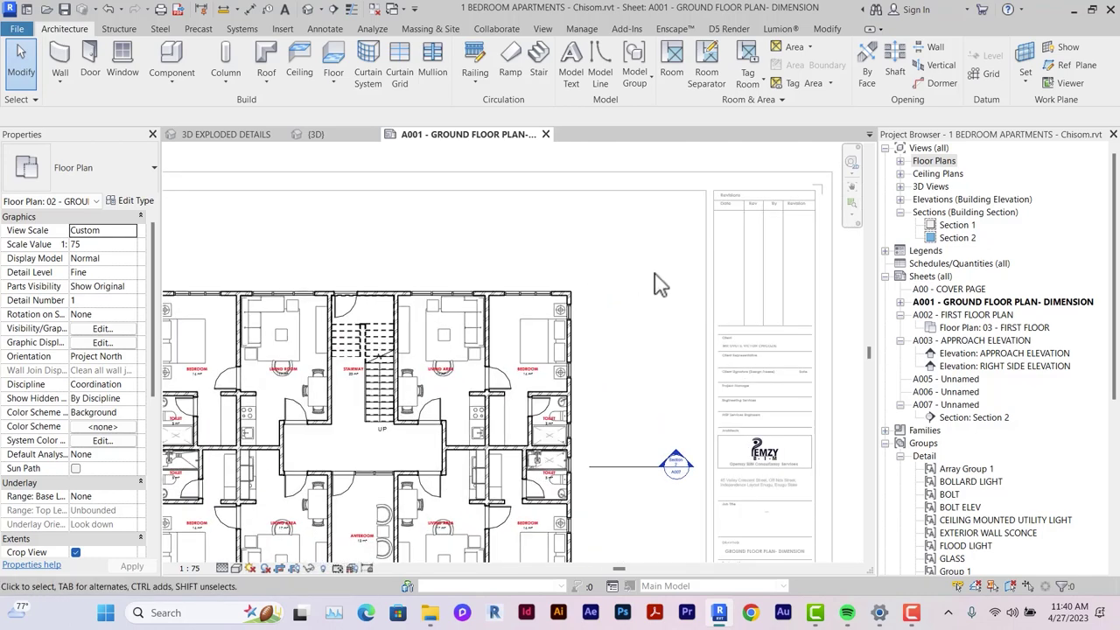